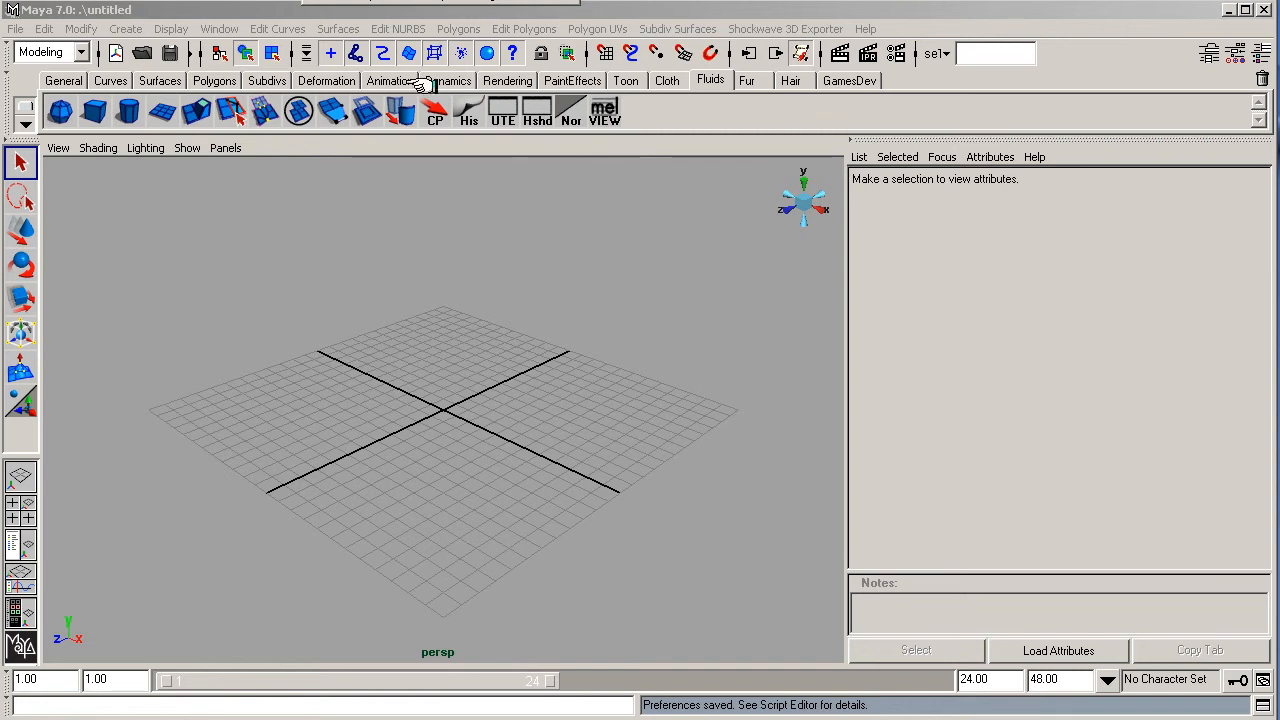
click(448, 80)
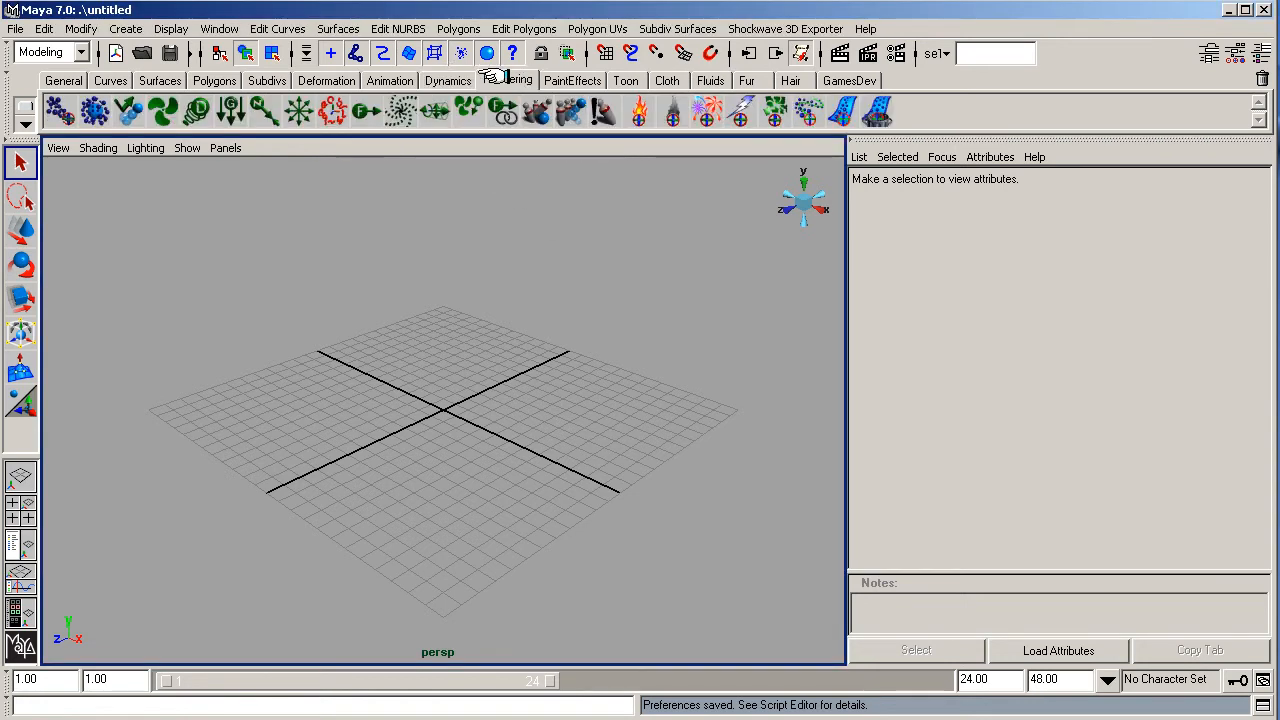
click(506, 80)
click(574, 80)
click(626, 80)
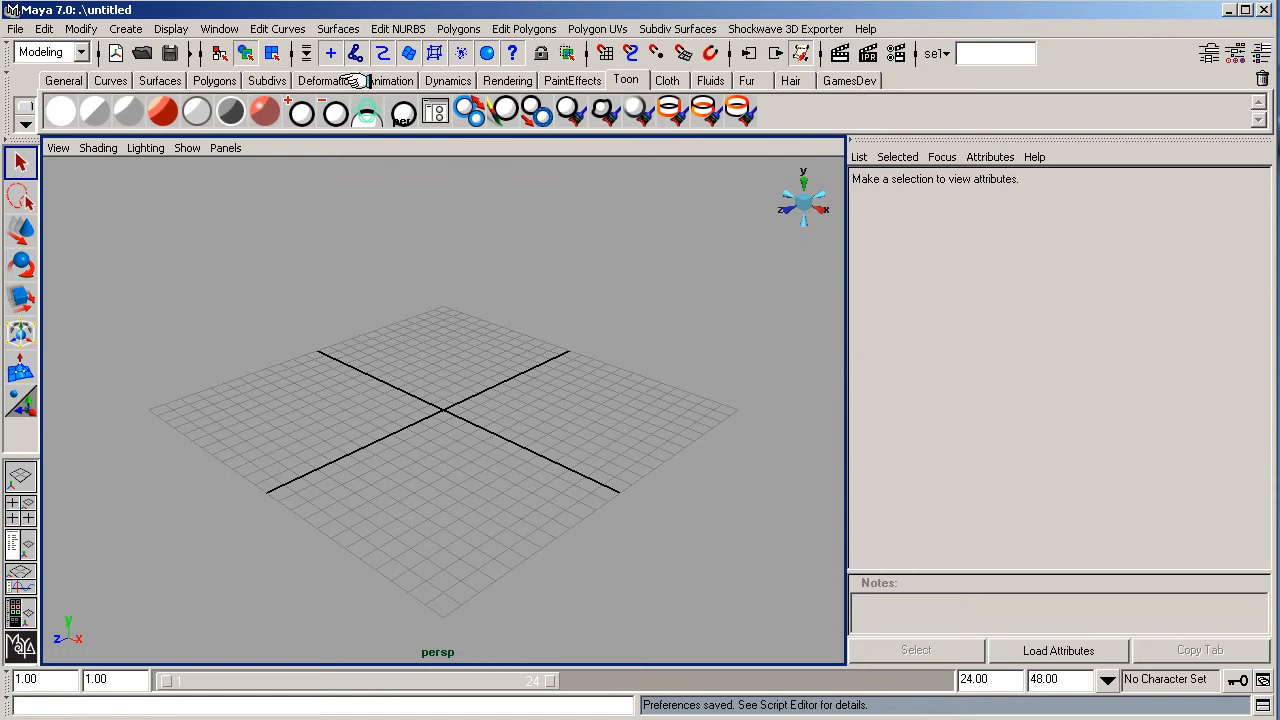
click(266, 80)
click(160, 80)
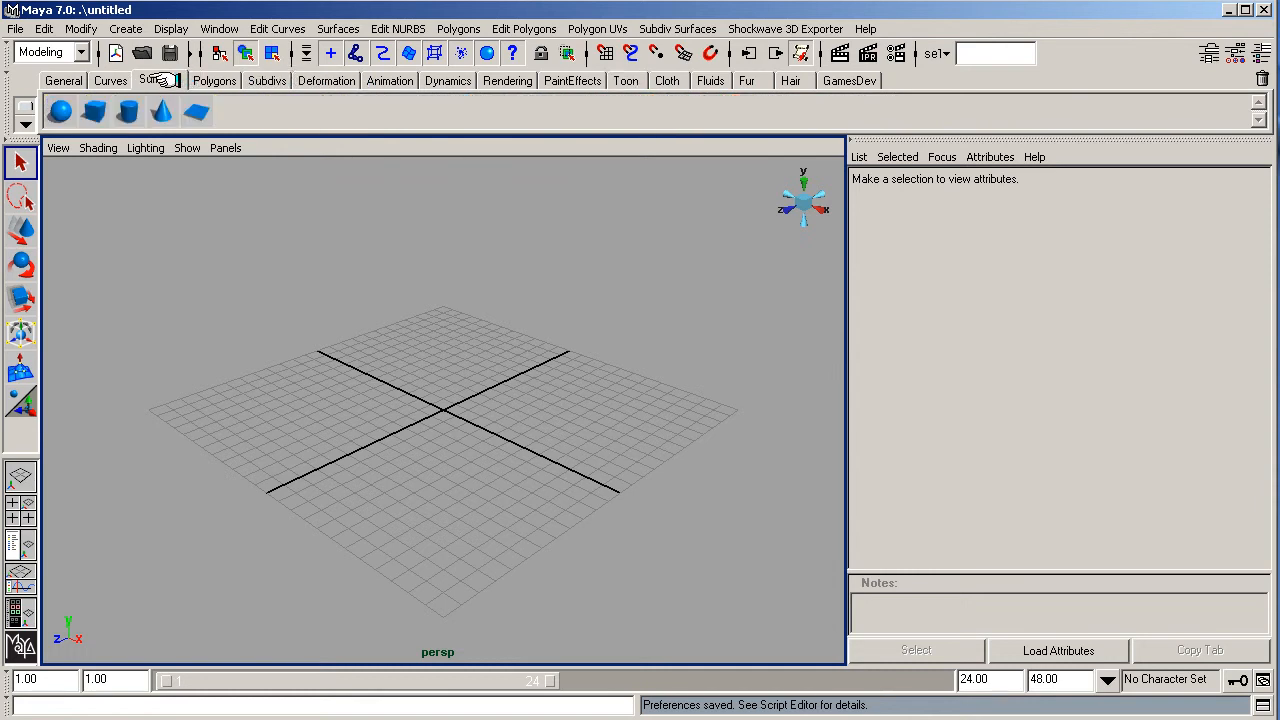
click(852, 80)
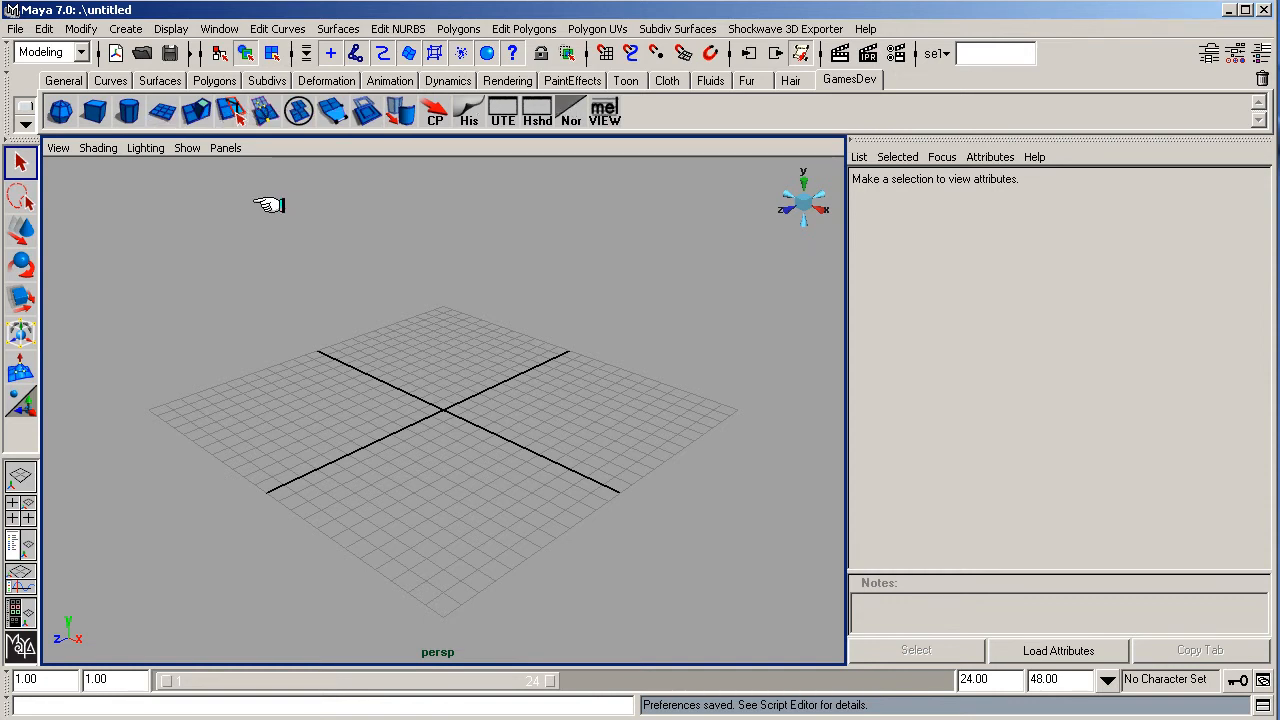
Create a polygon cube at the centre of the grid and display the scene smooth shaded.
click(203, 80)
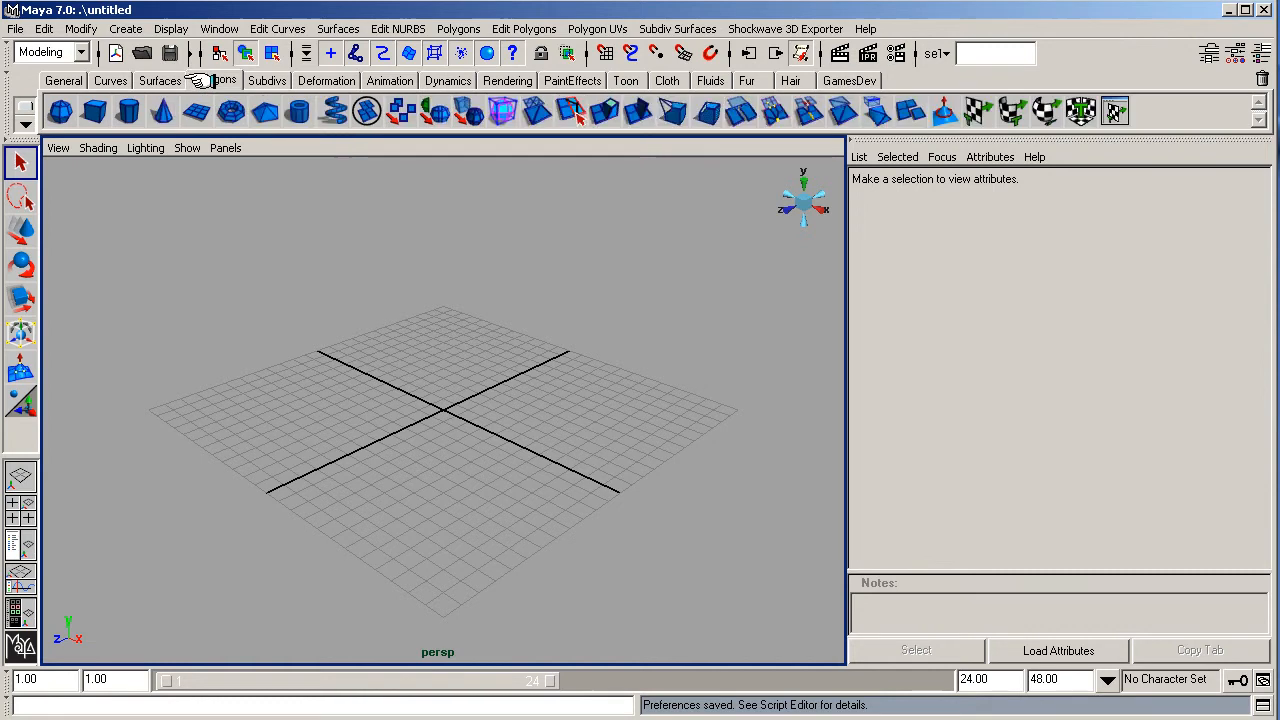
click(80, 52)
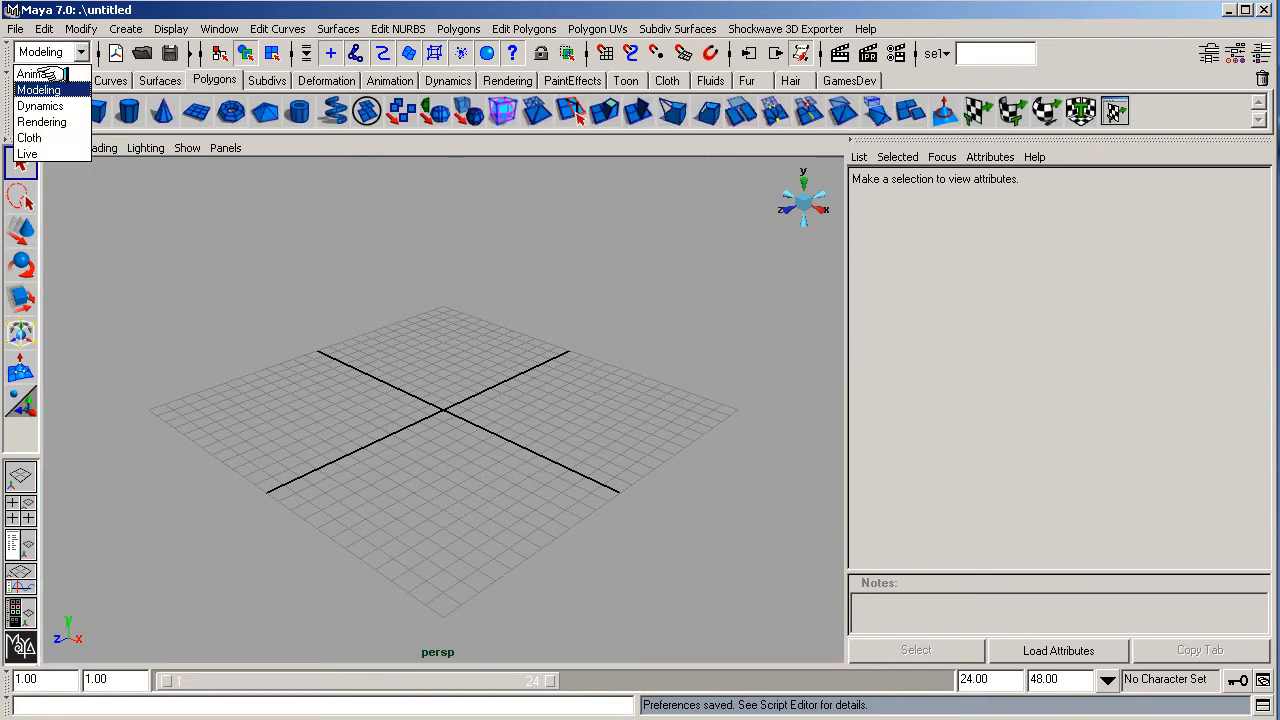
click(40, 68)
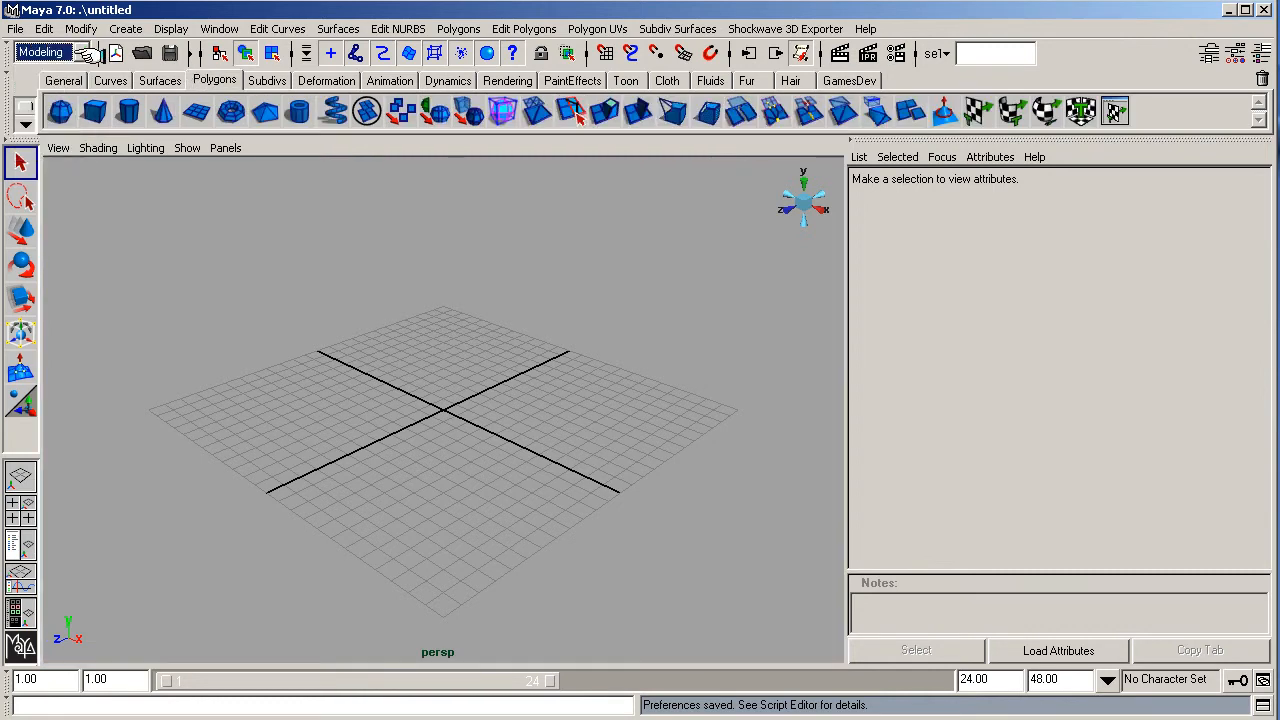
click(94, 110)
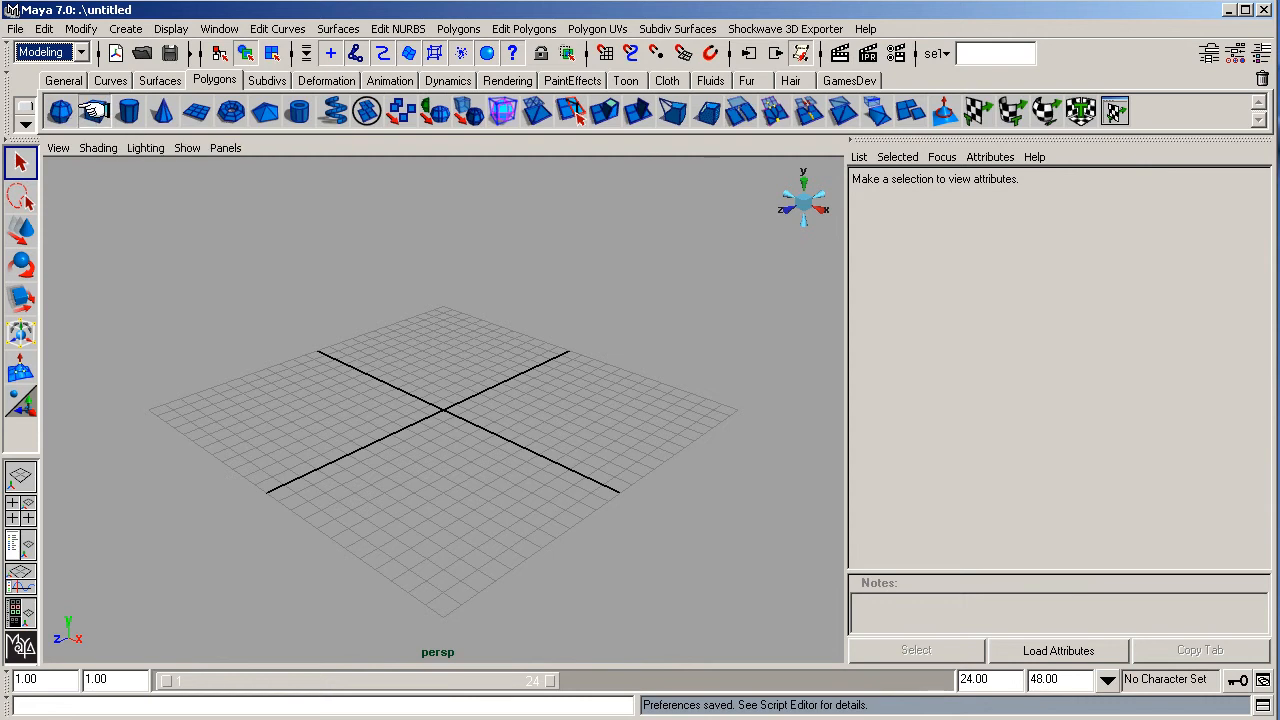
click(98, 147)
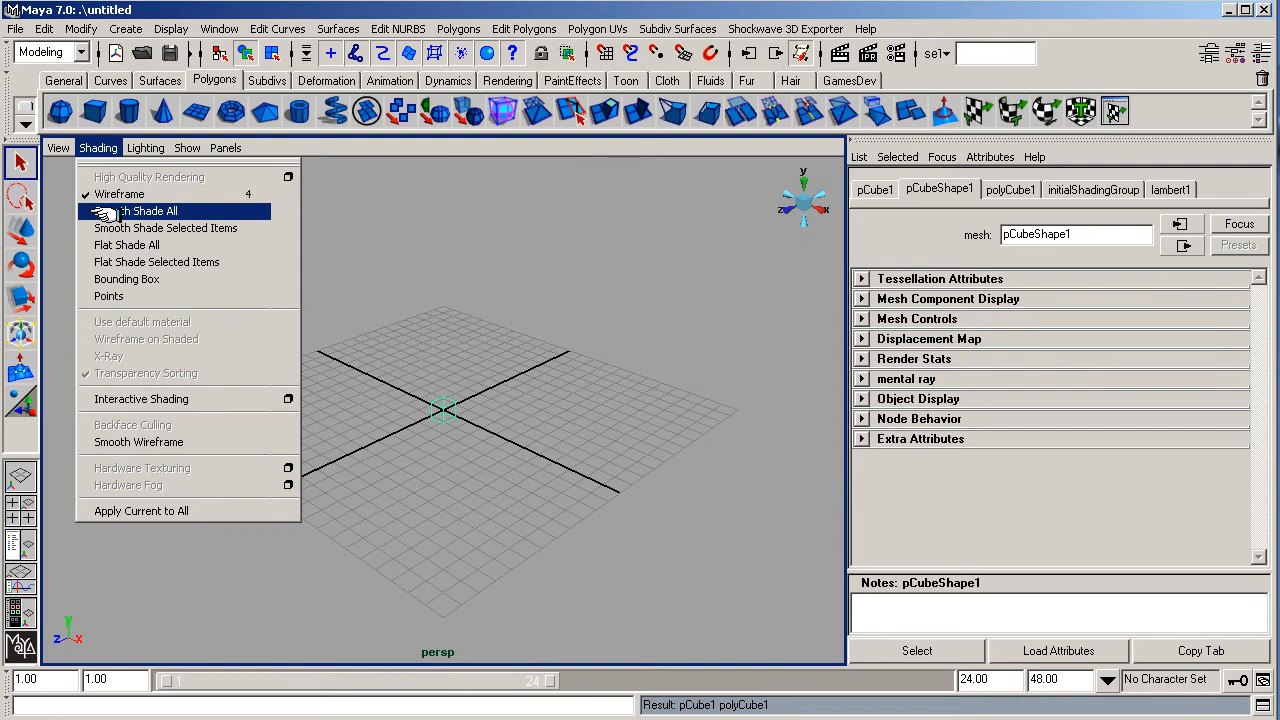
click(125, 210)
alt+right_drag(457, 420, 831, 403)
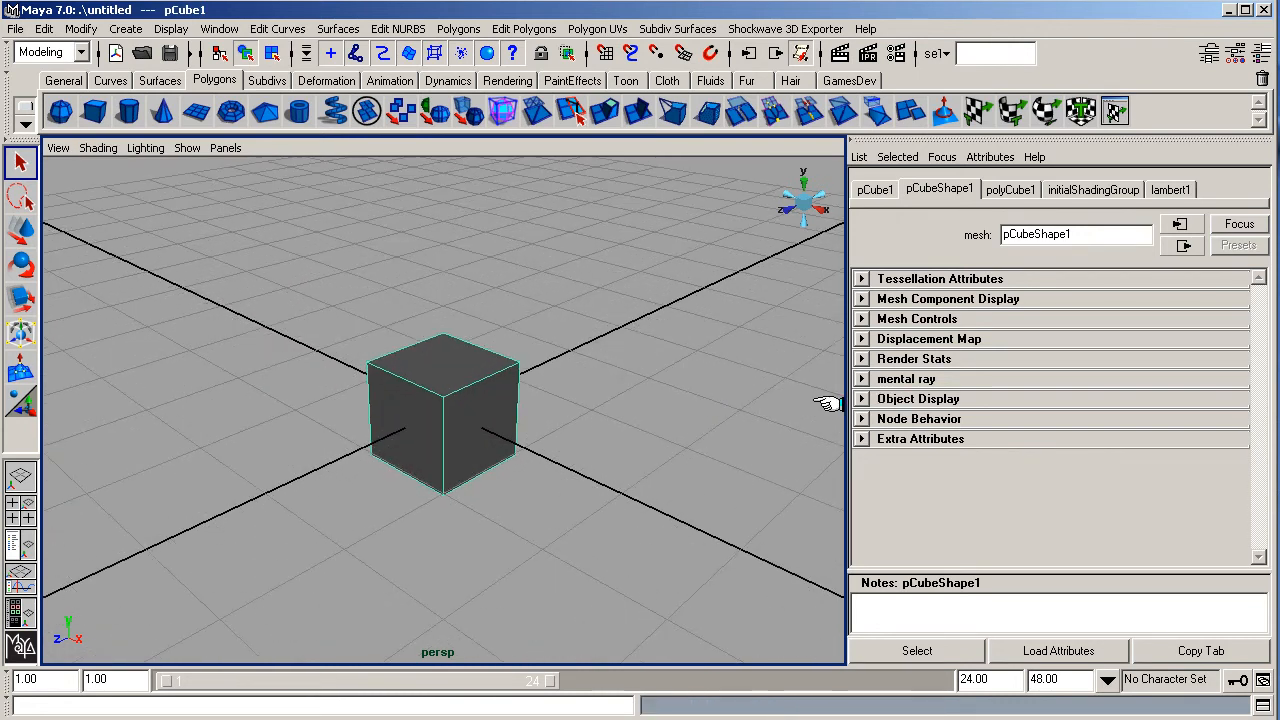
Put the cube in object mode, deselect it and select it again.
right_click(465, 401)
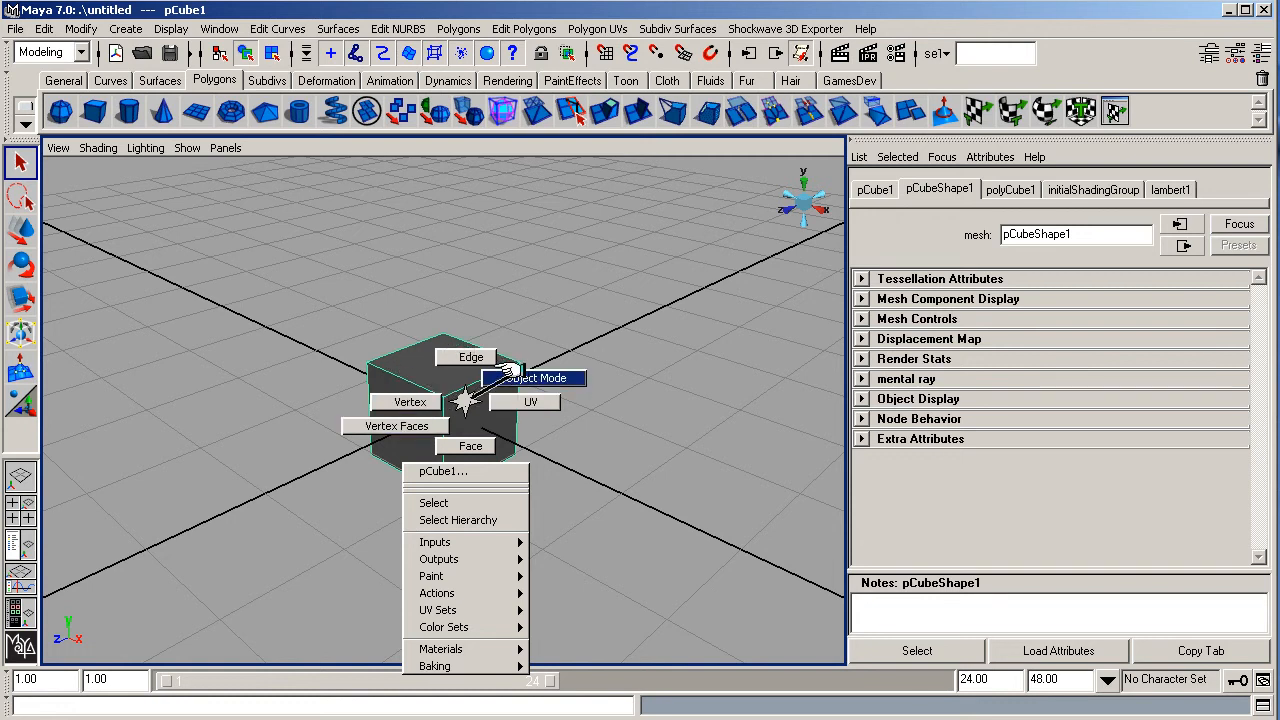
right_drag(508, 372, 505, 378)
click(543, 371)
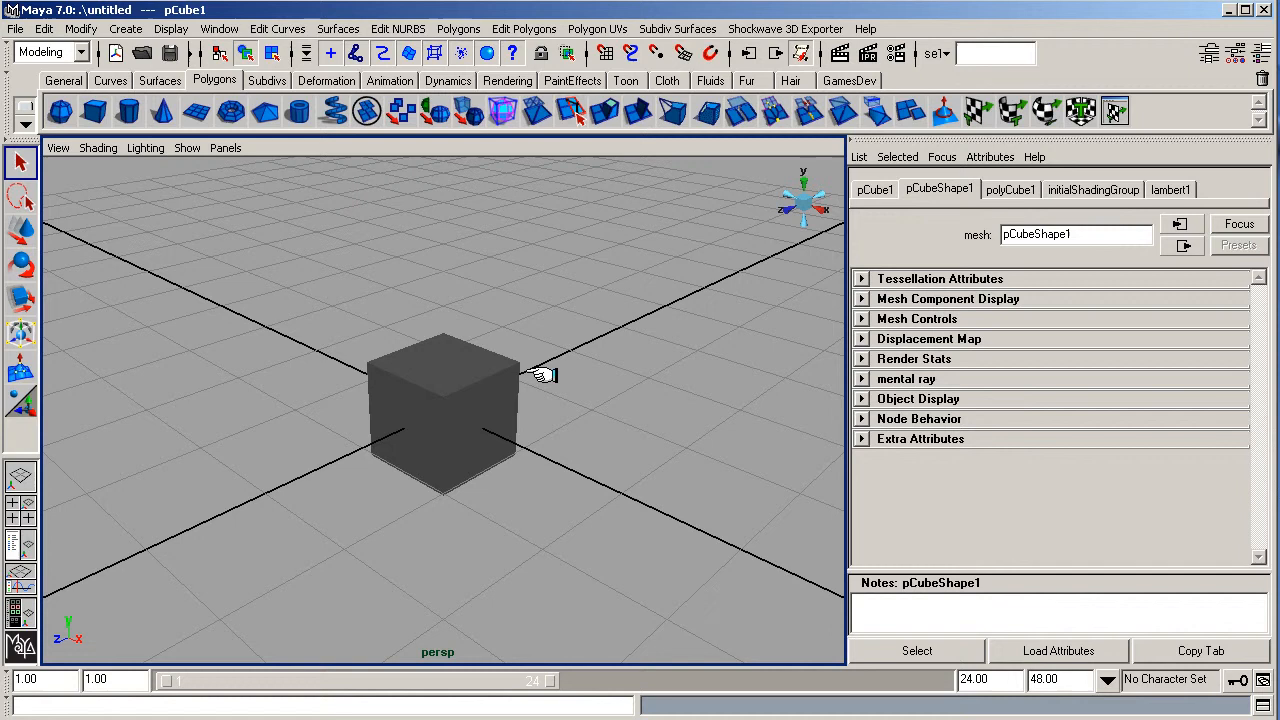
click(470, 407)
click(568, 376)
click(485, 391)
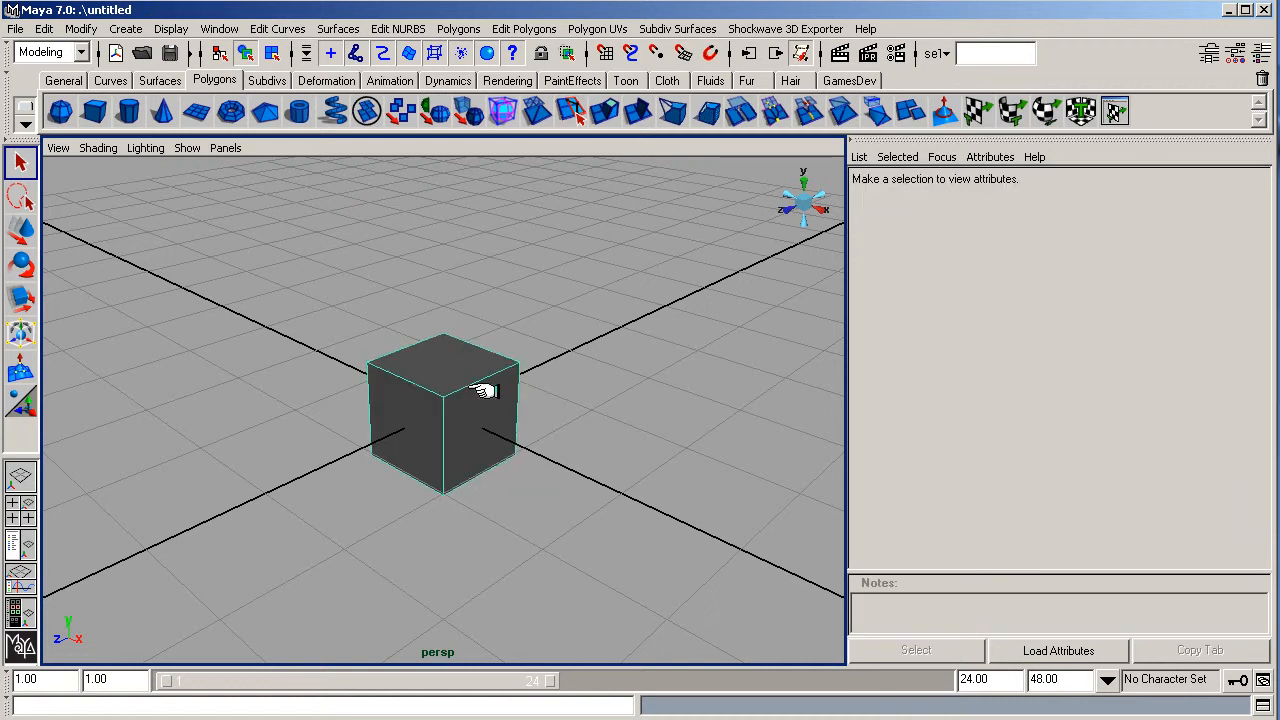
Select the cube's front face along the X axis in face mode and move it inward to about X 0.344.
right_drag(485, 391, 482, 435)
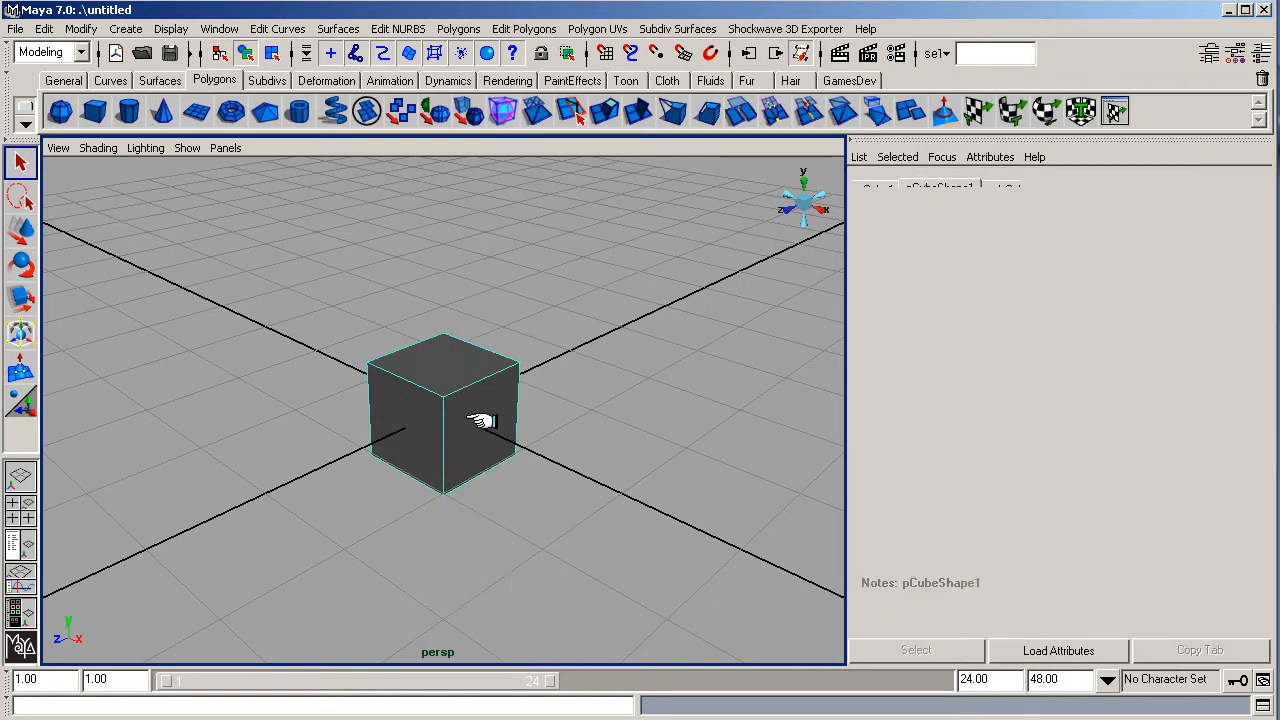
click(445, 360)
click(408, 416)
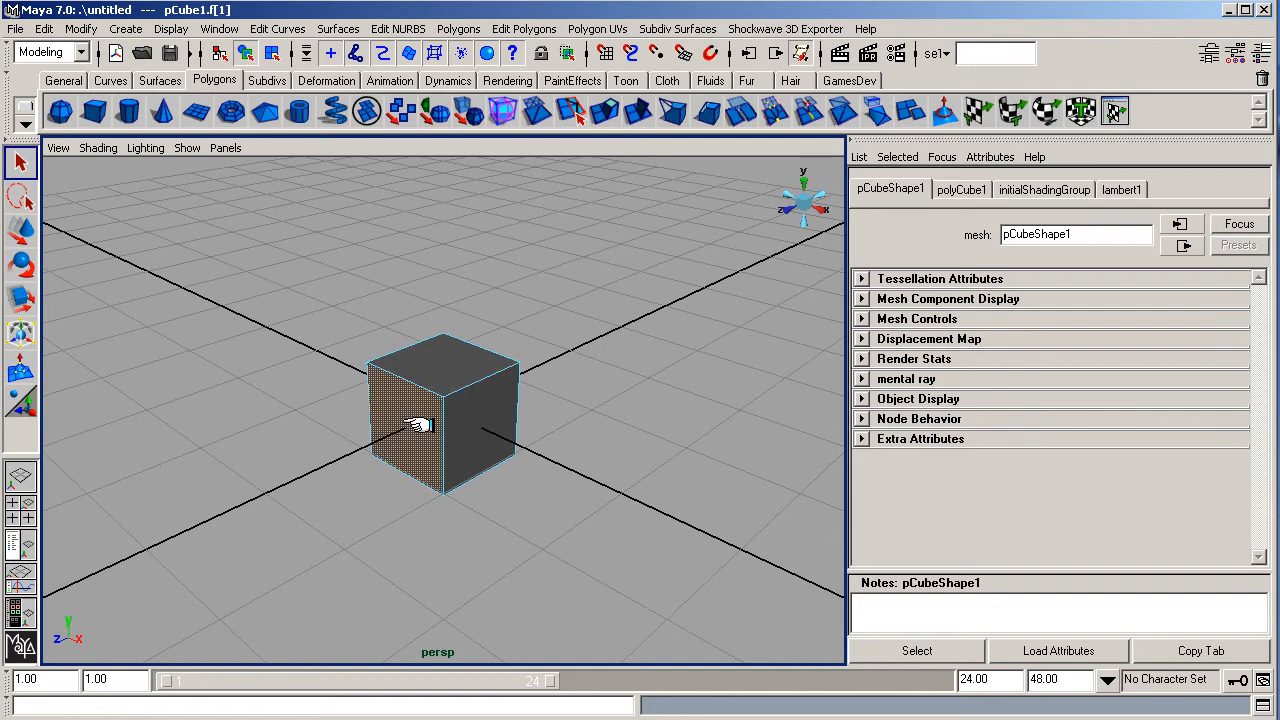
click(475, 432)
click(20, 229)
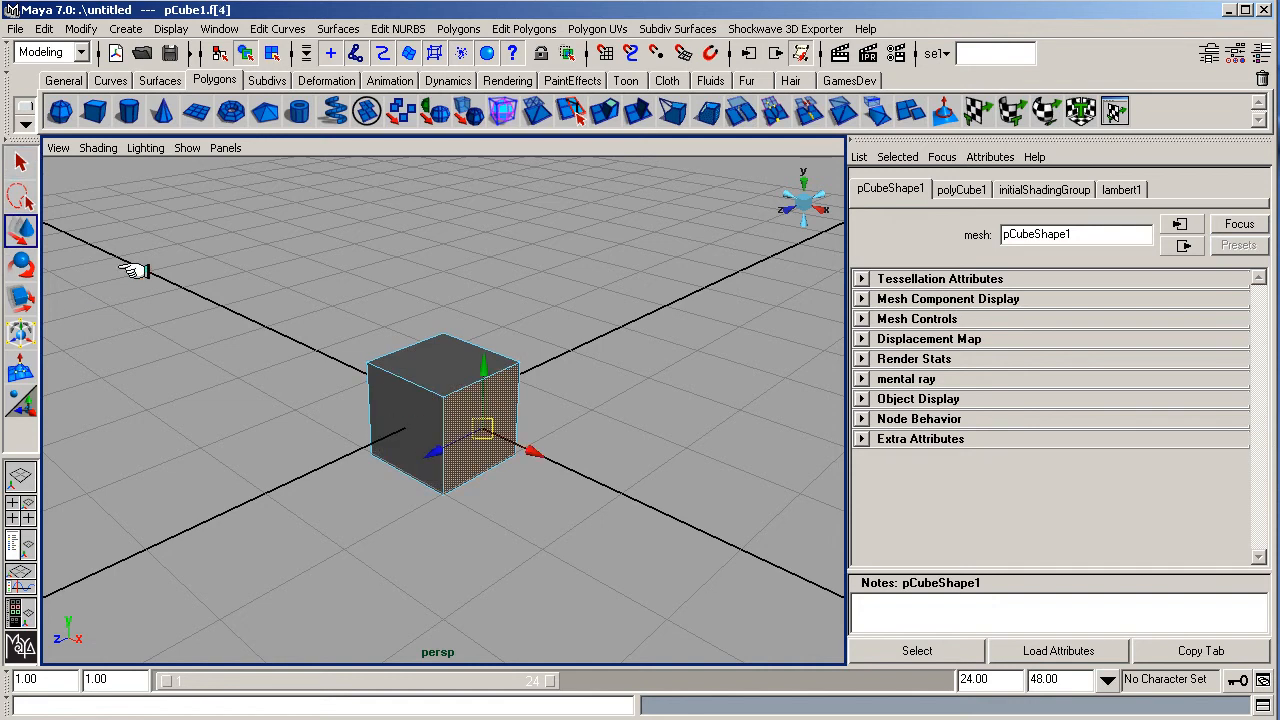
mouse_move(529, 451)
mouse_down()
mouse_move(663, 500)
mouse_move(572, 447)
mouse_move(626, 477)
mouse_move(503, 437)
mouse_move(517, 443)
mouse_up()
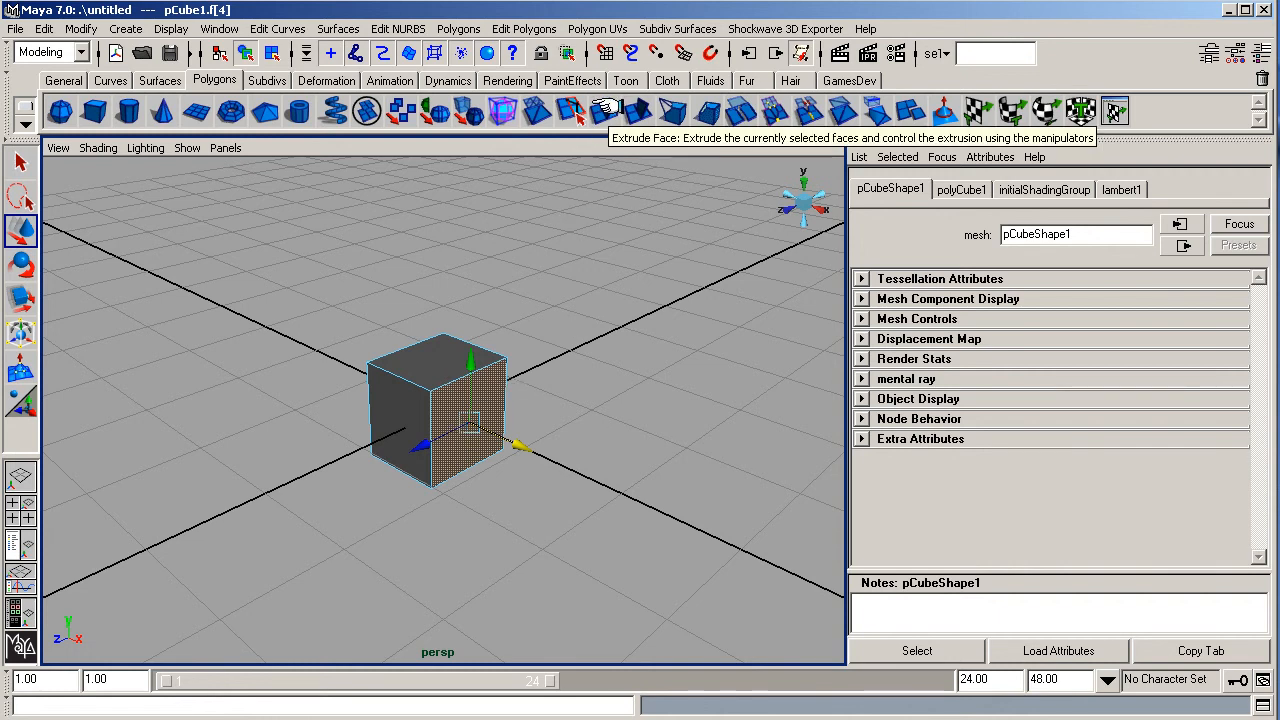
Extrude the selected face outward about 0.297 units and scale it uniformly to about 0.883.
click(513, 30)
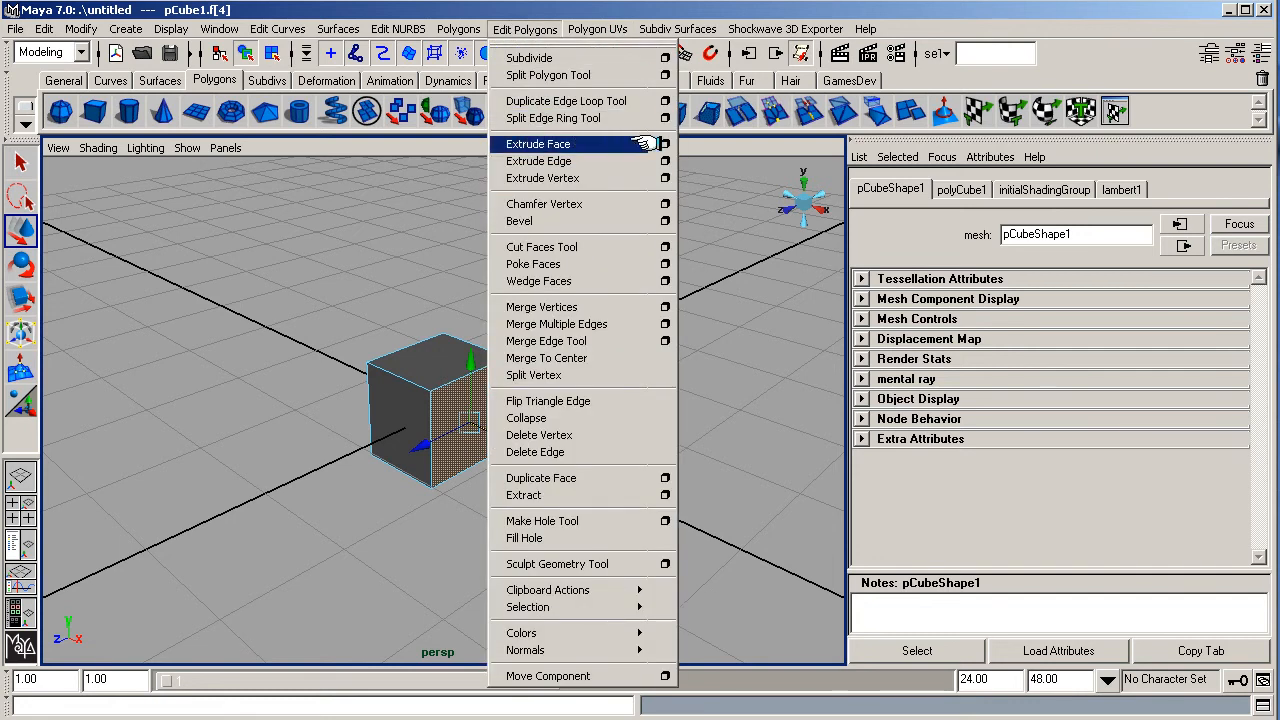
click(557, 144)
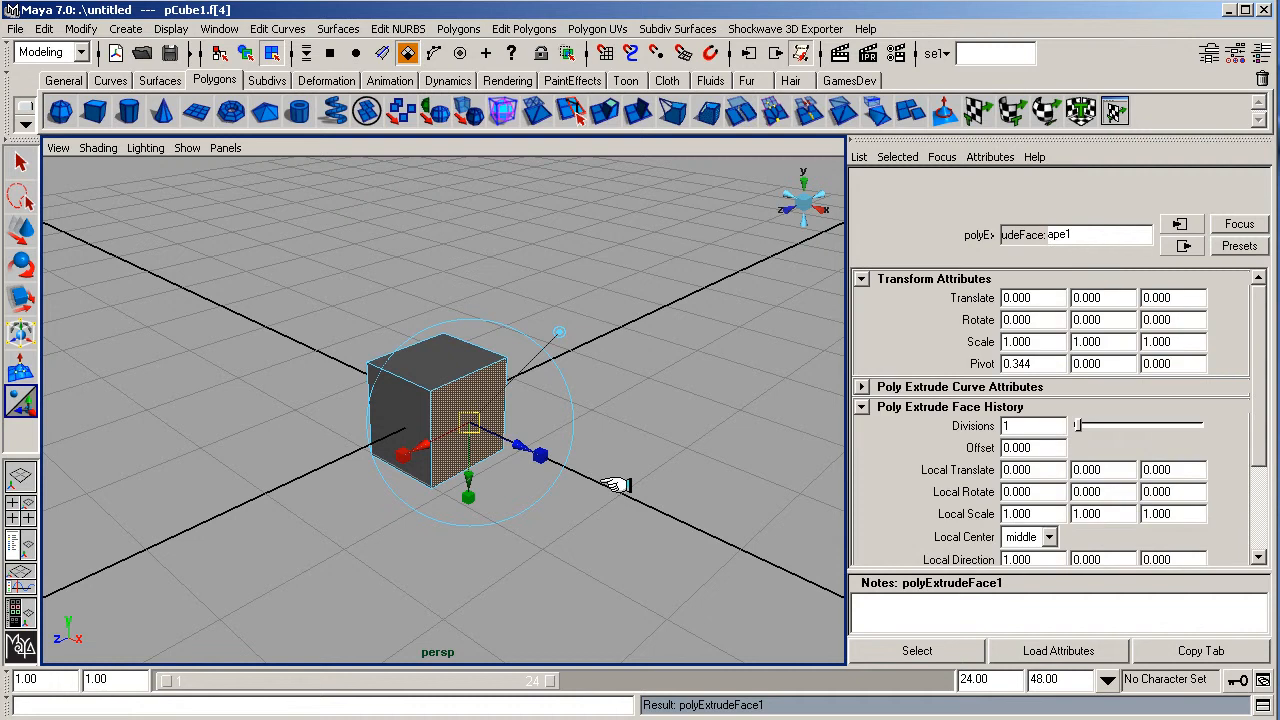
mouse_move(524, 449)
mouse_down()
mouse_move(605, 485)
mouse_move(529, 443)
mouse_move(538, 452)
mouse_up()
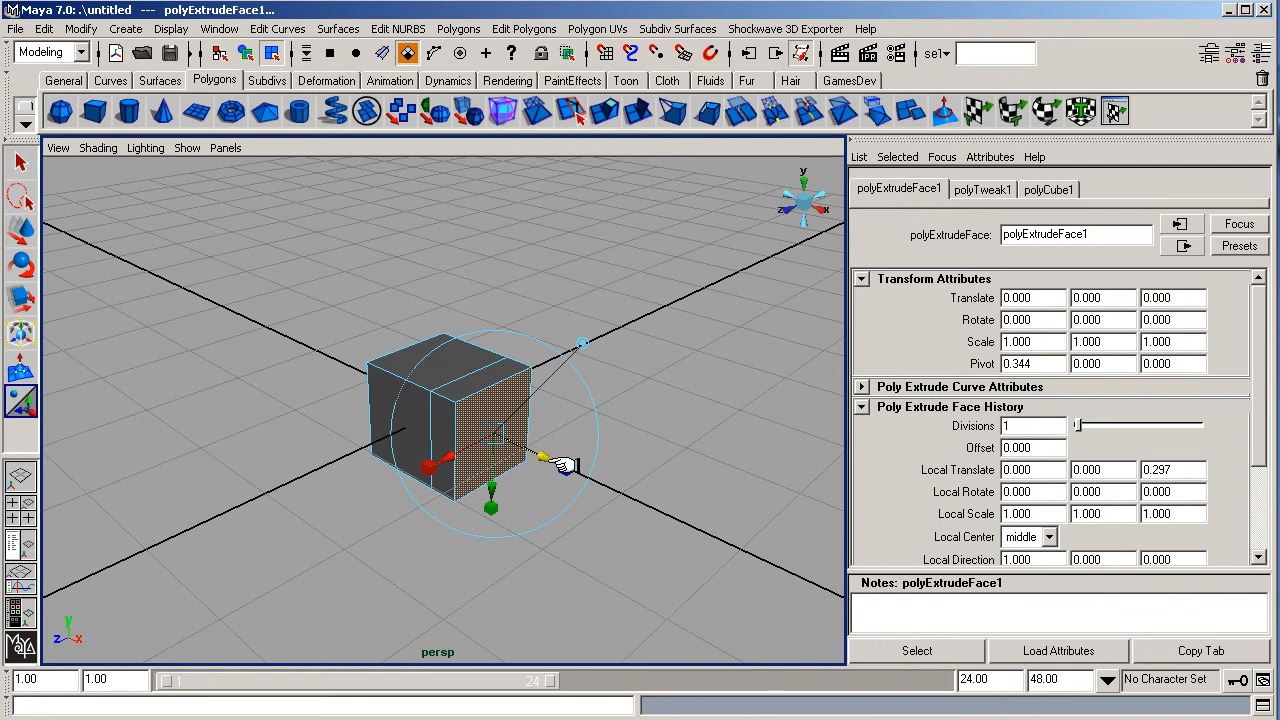
drag(555, 464, 566, 464)
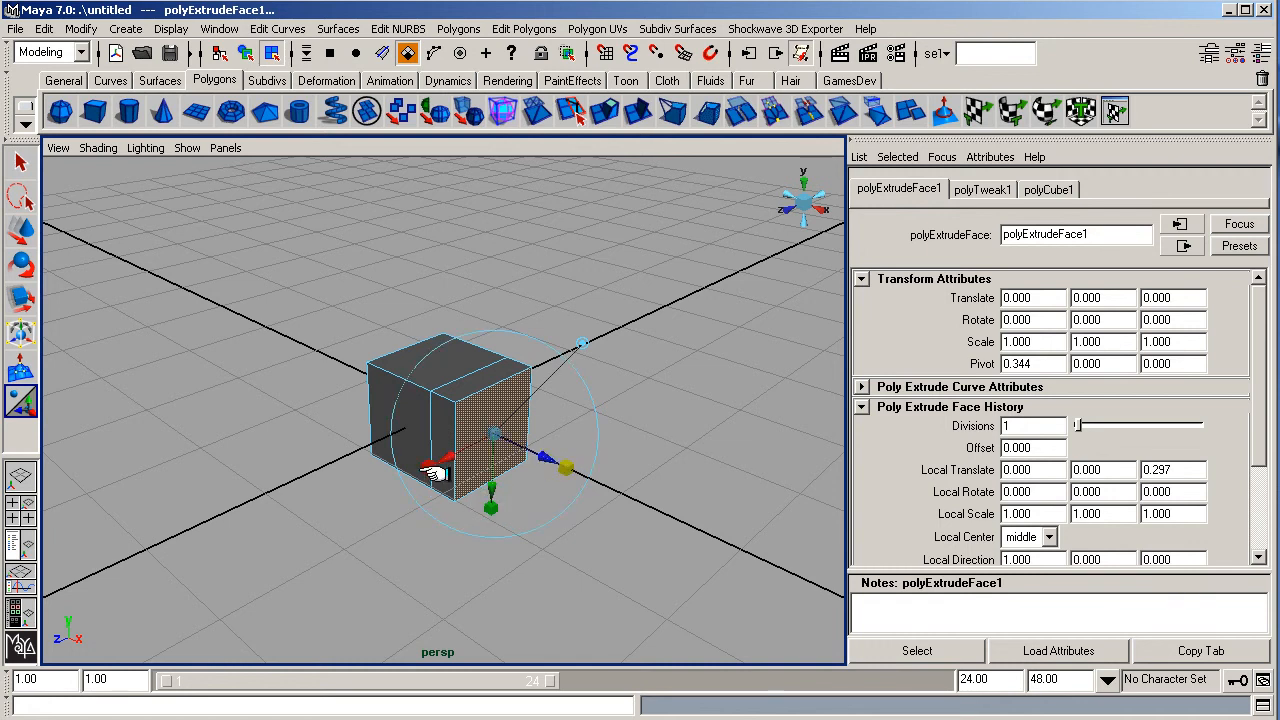
mouse_move(488, 433)
mouse_down()
mouse_move(462, 434)
mouse_move(486, 433)
mouse_up()
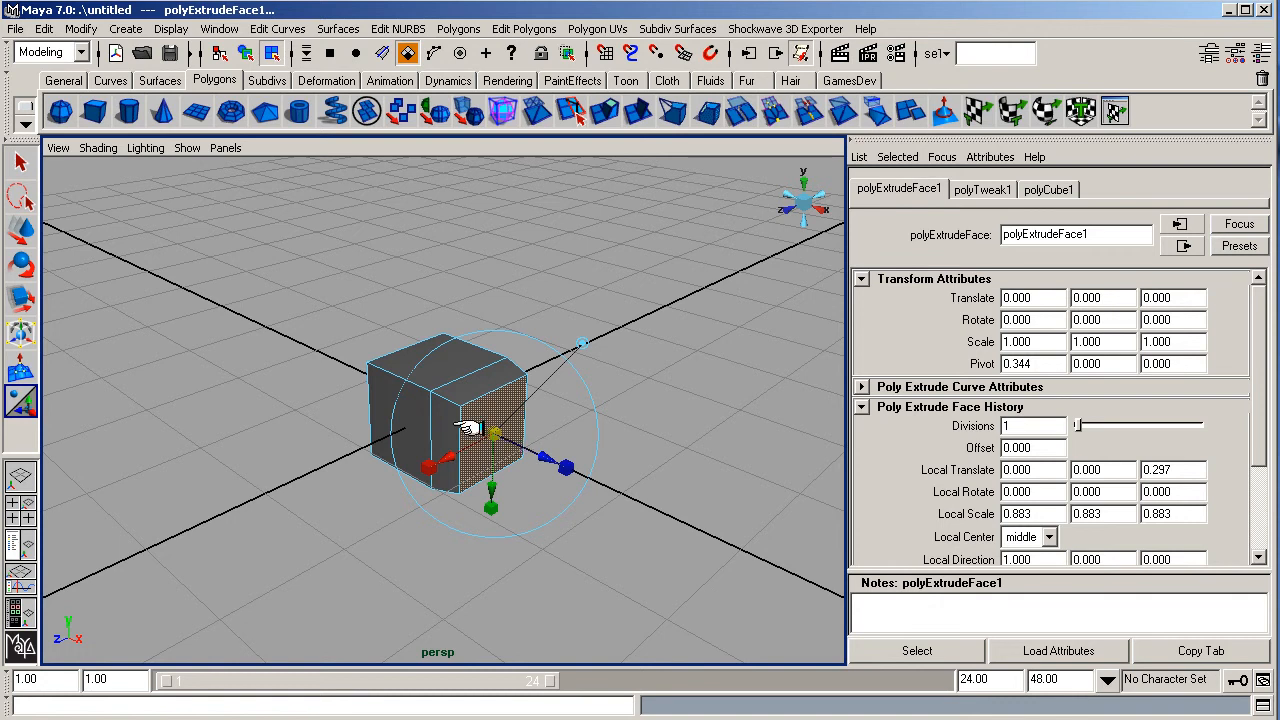
Extrude the end face outward about 0.53 units, and inset it with another extrusion scaled uniformly to about 0.783.
key(g)
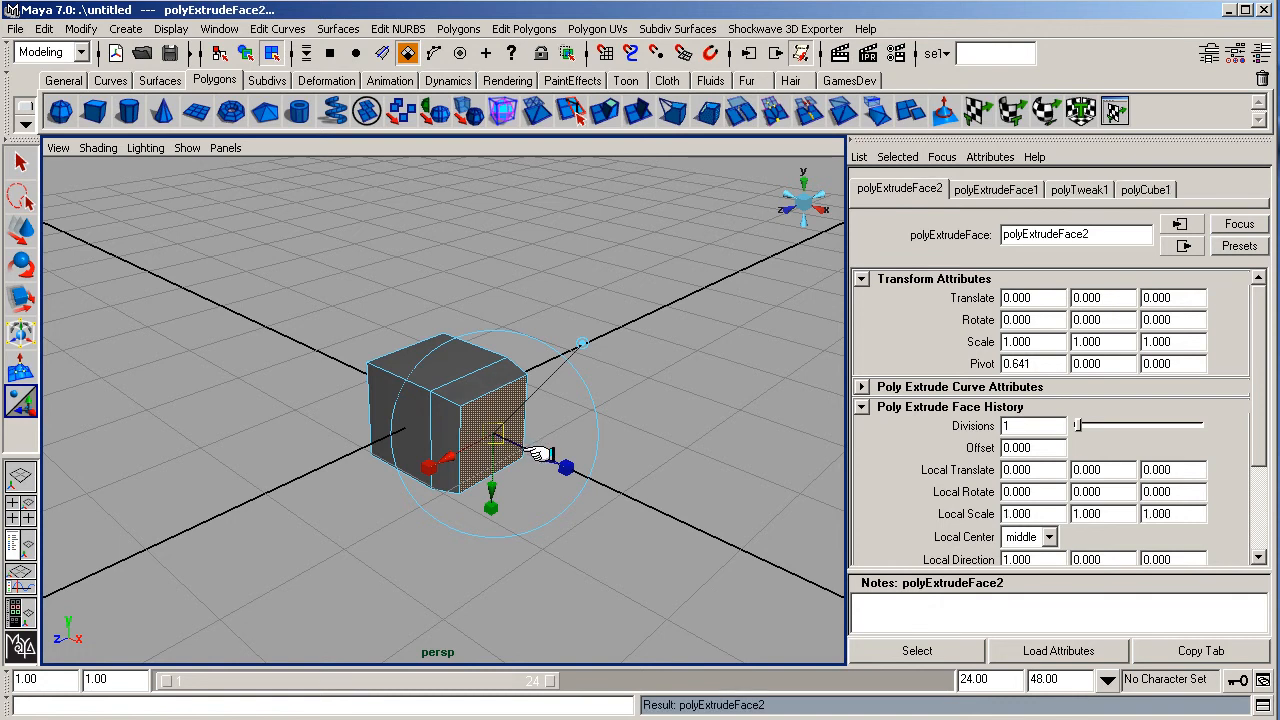
drag(534, 452, 565, 475)
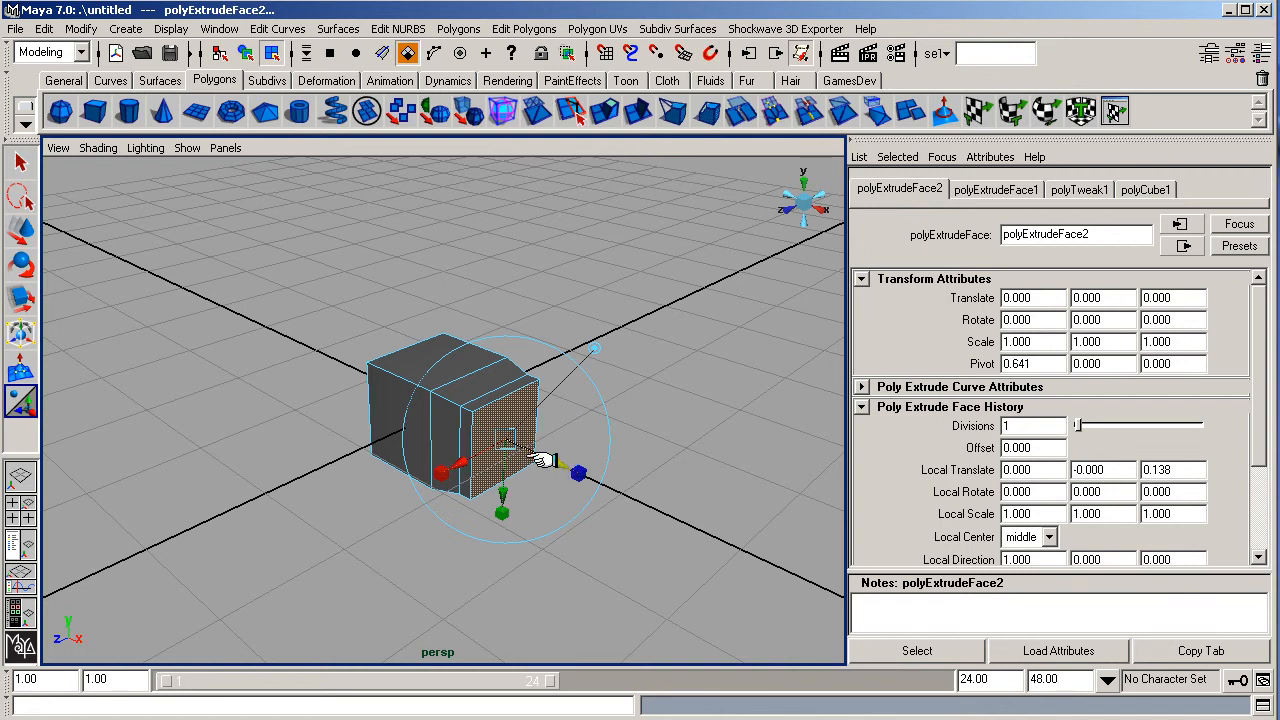
drag(551, 461, 600, 487)
key(g)
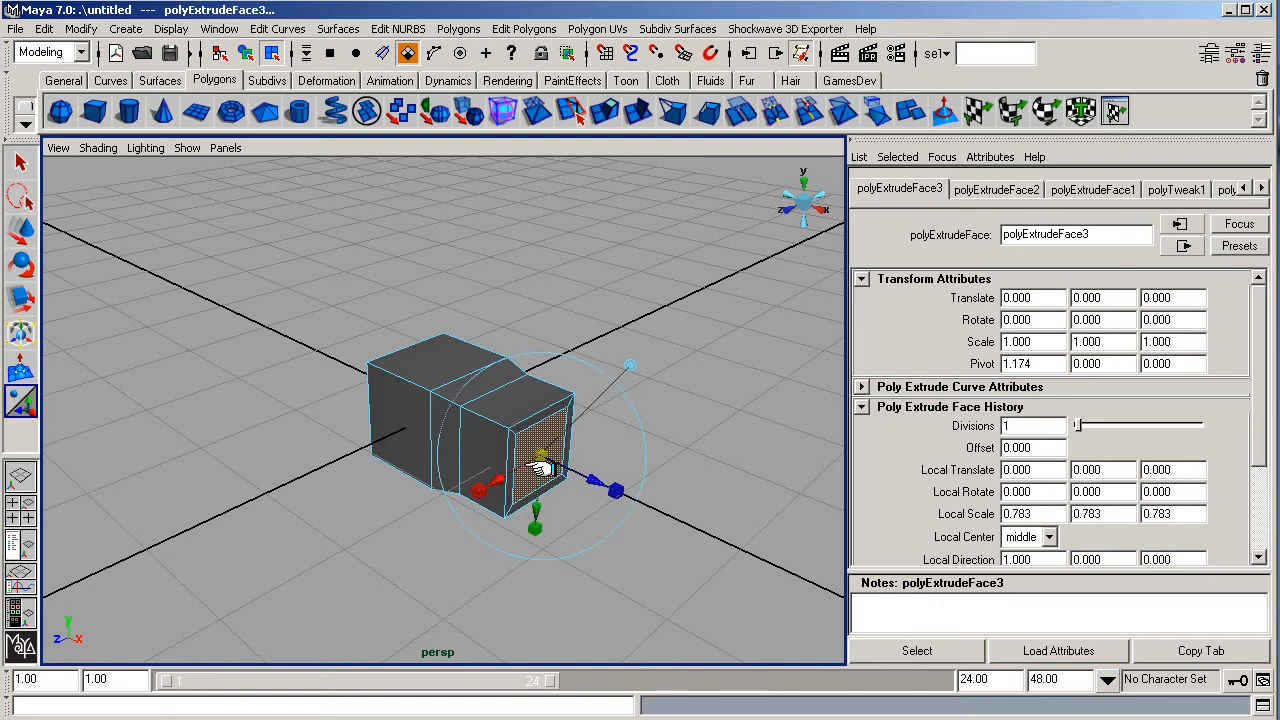
Extrude the inset face about 0.619 units inward to form a recess in the end of the block.
key(g)
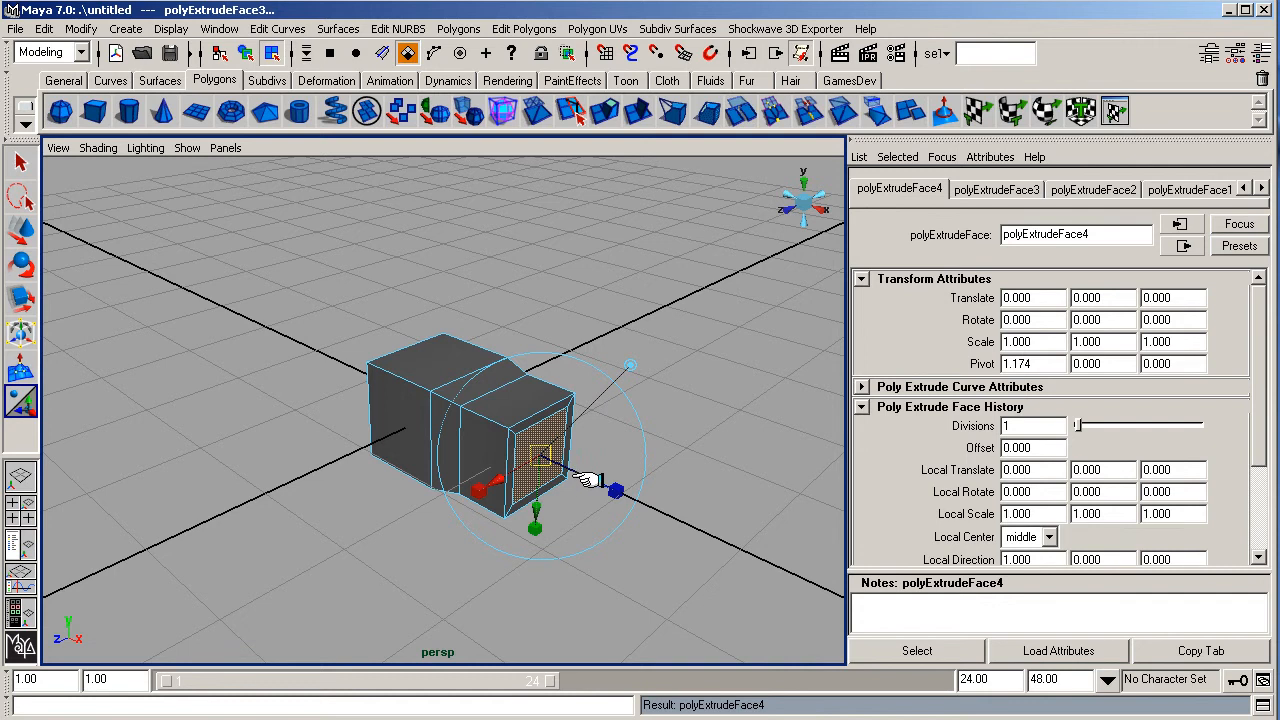
drag(583, 477, 532, 452)
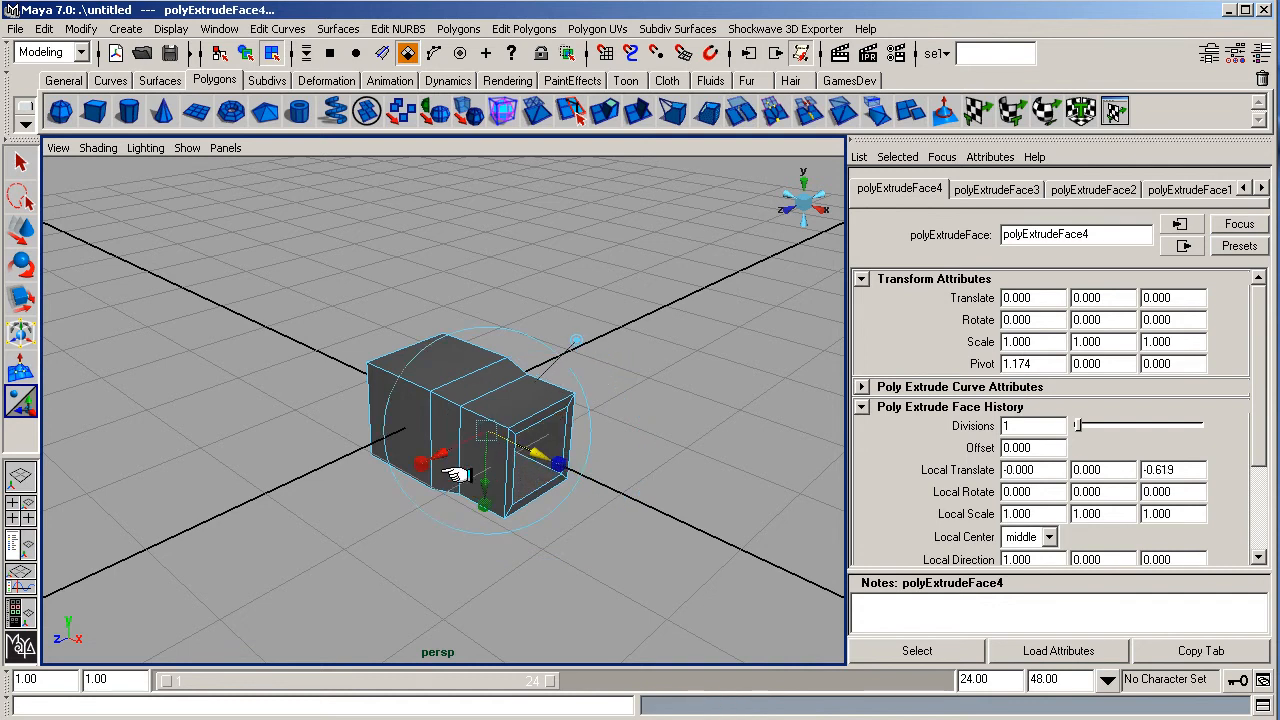
mouse_move(445, 455)
alt+mouse_down()
mouse_move(349, 397)
mouse_move(451, 449)
mouse_move(523, 457)
mouse_move(654, 431)
mouse_move(400, 445)
mouse_move(435, 445)
mouse_move(386, 429)
mouse_move(463, 446)
alt+mouse_up()
alt+drag(540, 460, 443, 456)
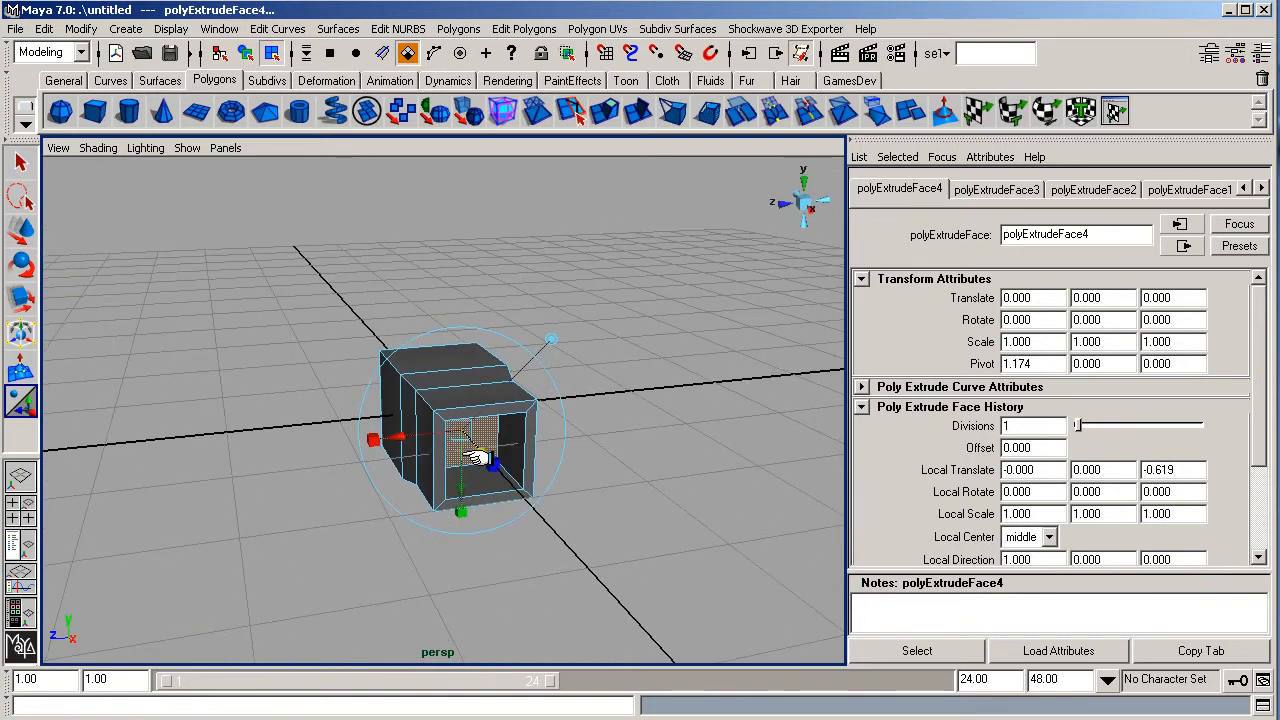
Inset the recess floor with an extrusion scaled to about 0.7, and extrude that face outward about 0.861 units as an inner block.
key(g)
drag(490, 460, 447, 432)
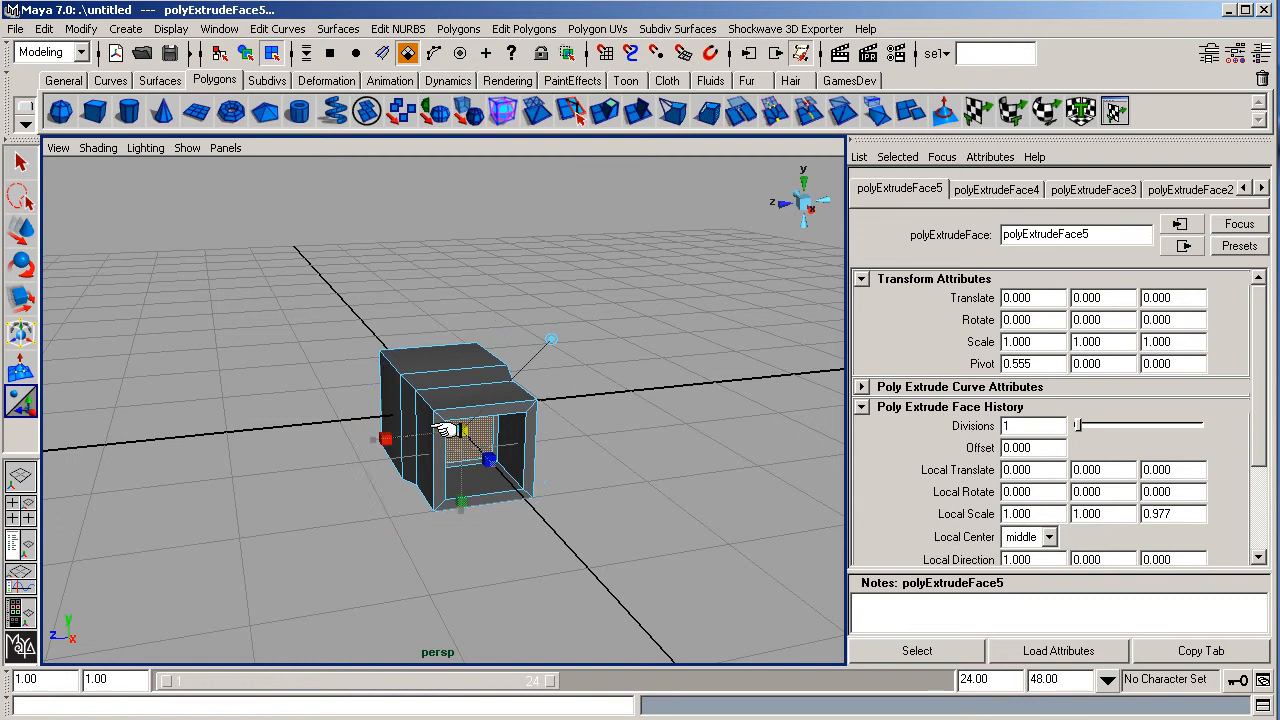
key(g)
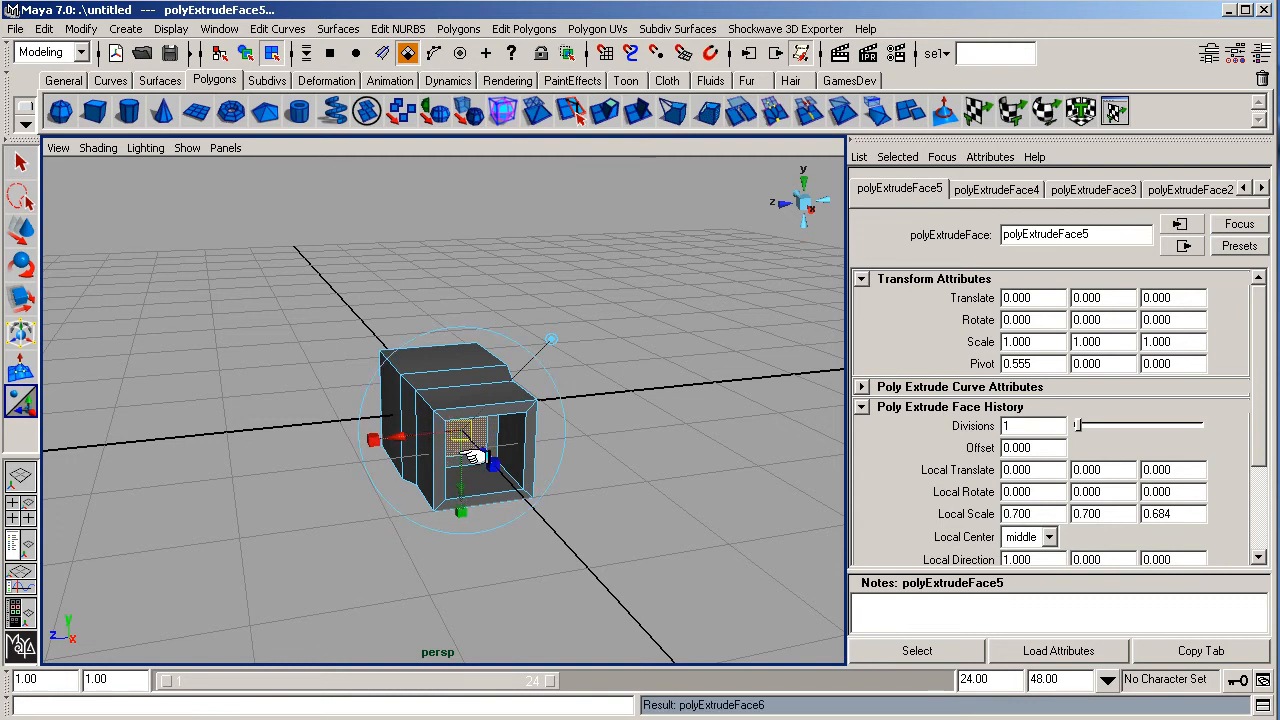
drag(527, 503, 505, 497)
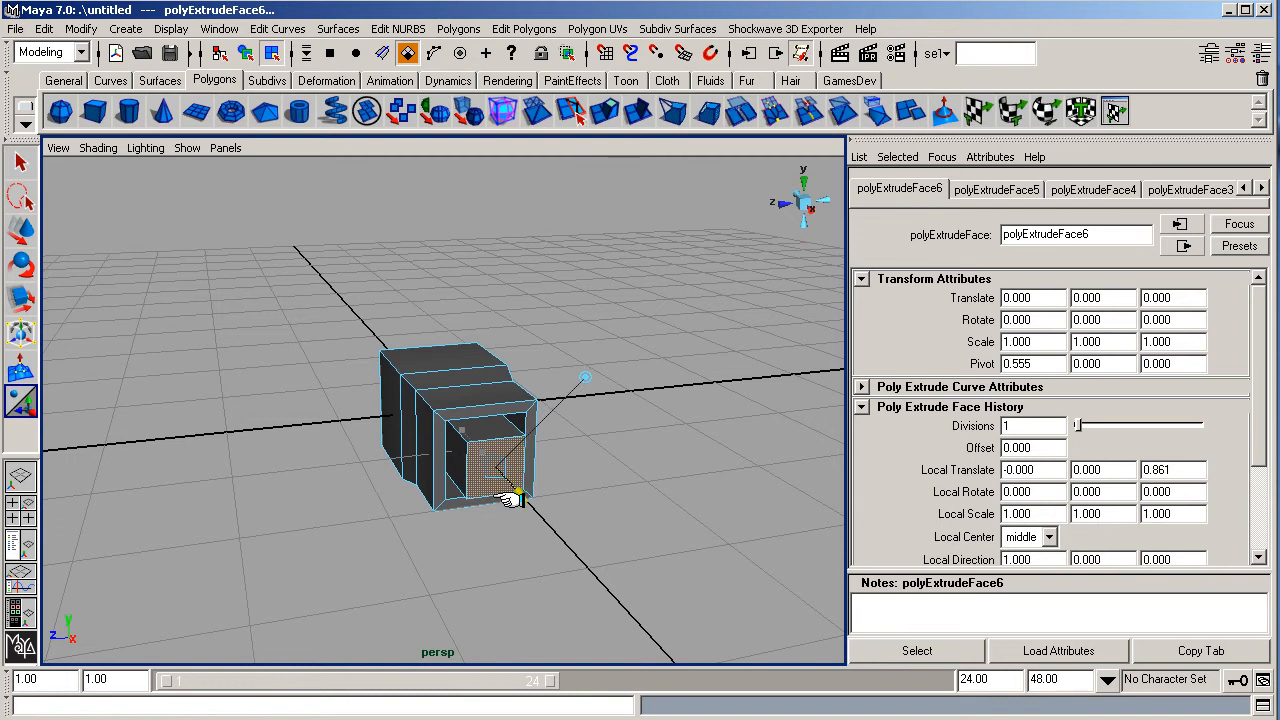
Try to shift the inner block's end face sideways about 0.127 units, and undo the move.
drag(421, 468, 433, 441)
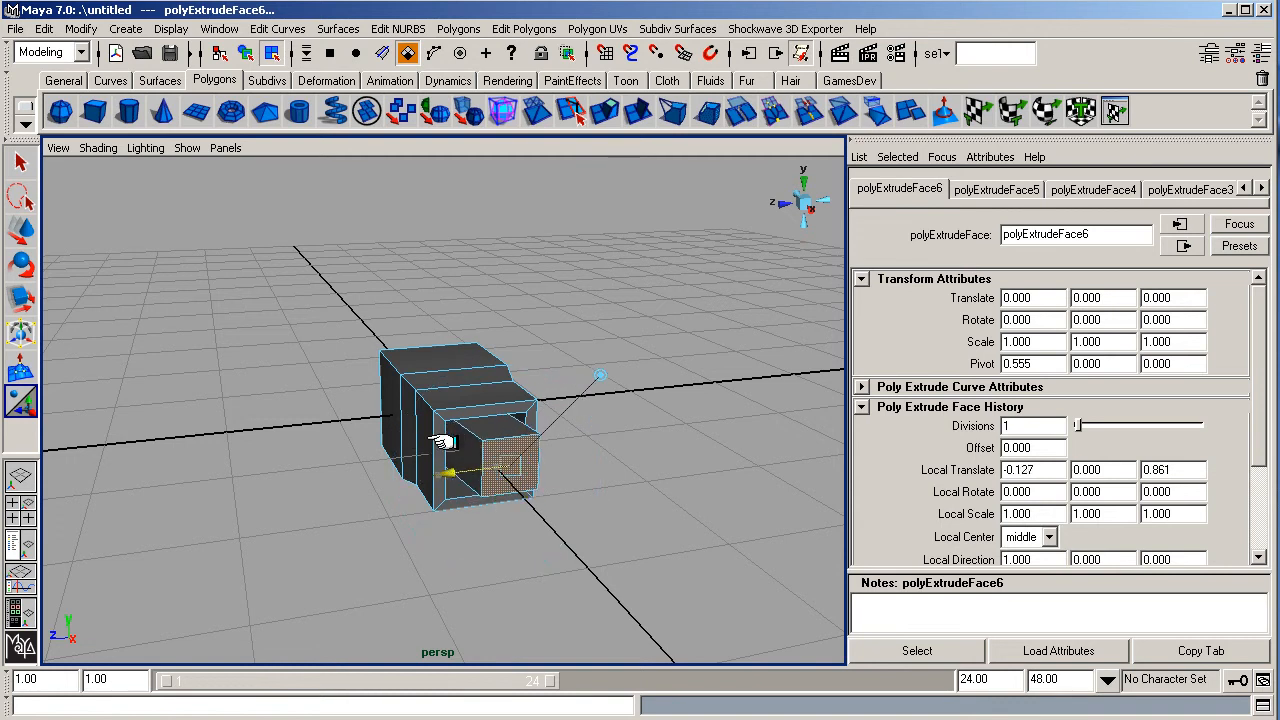
key(ctrl+z)
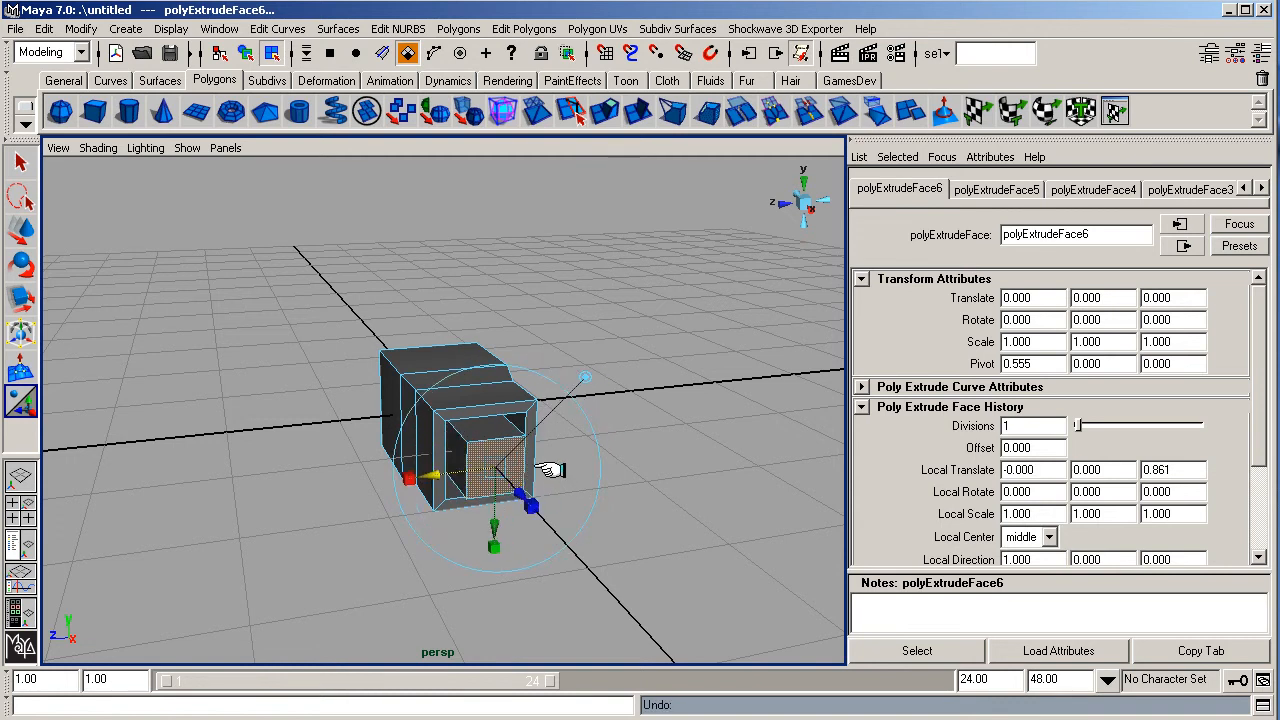
click(638, 432)
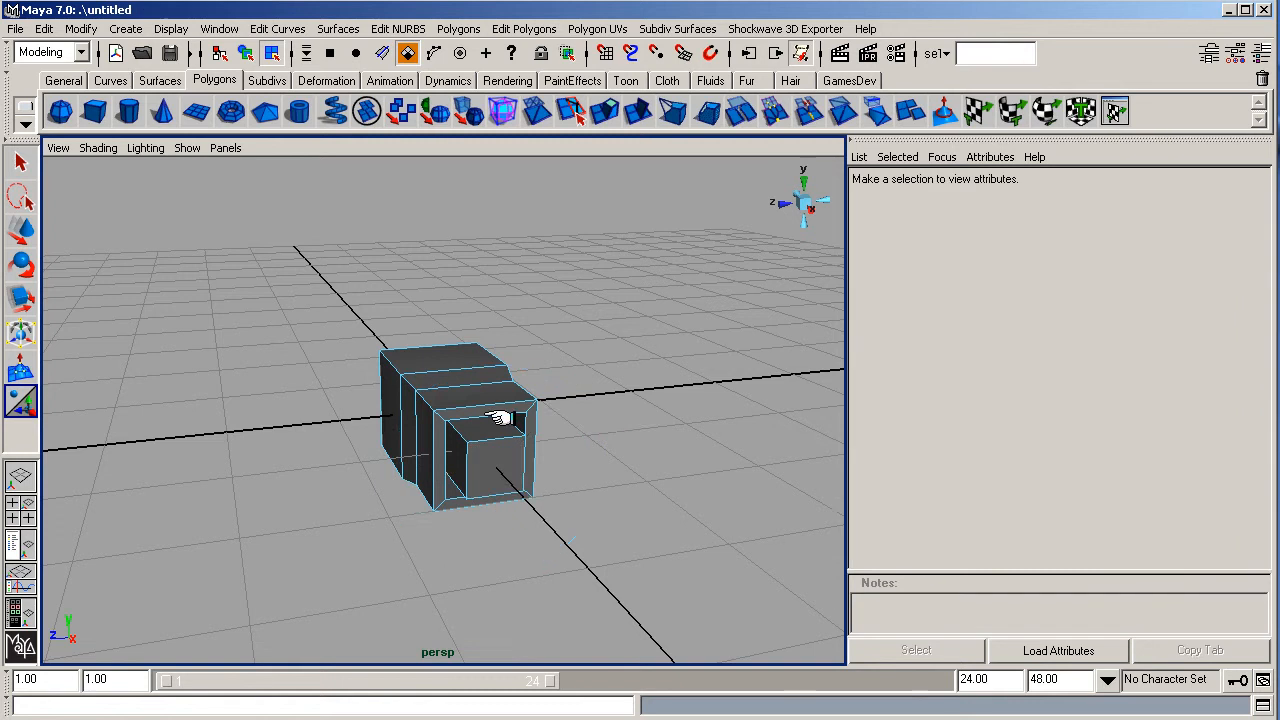
alt+drag(484, 455, 587, 432)
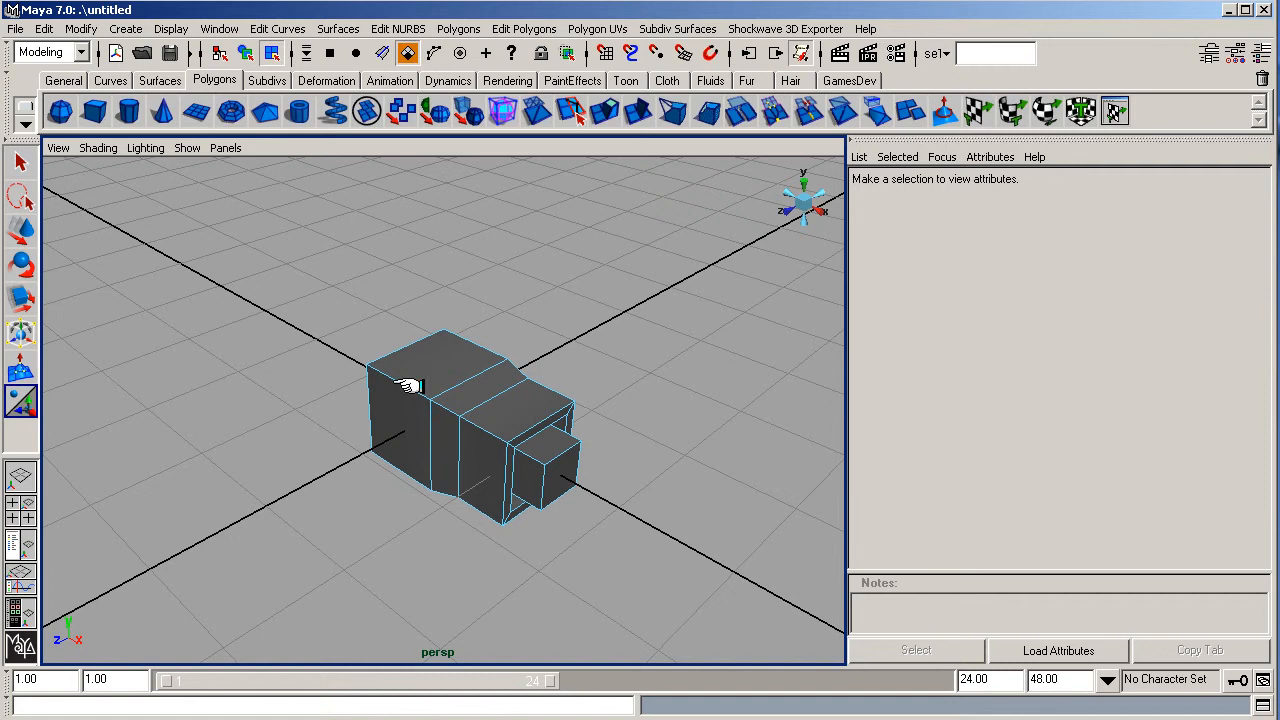
Select the block's adjoining top and long side faces at the wide end and extrude both outward about 0.486 units.
click(430, 373)
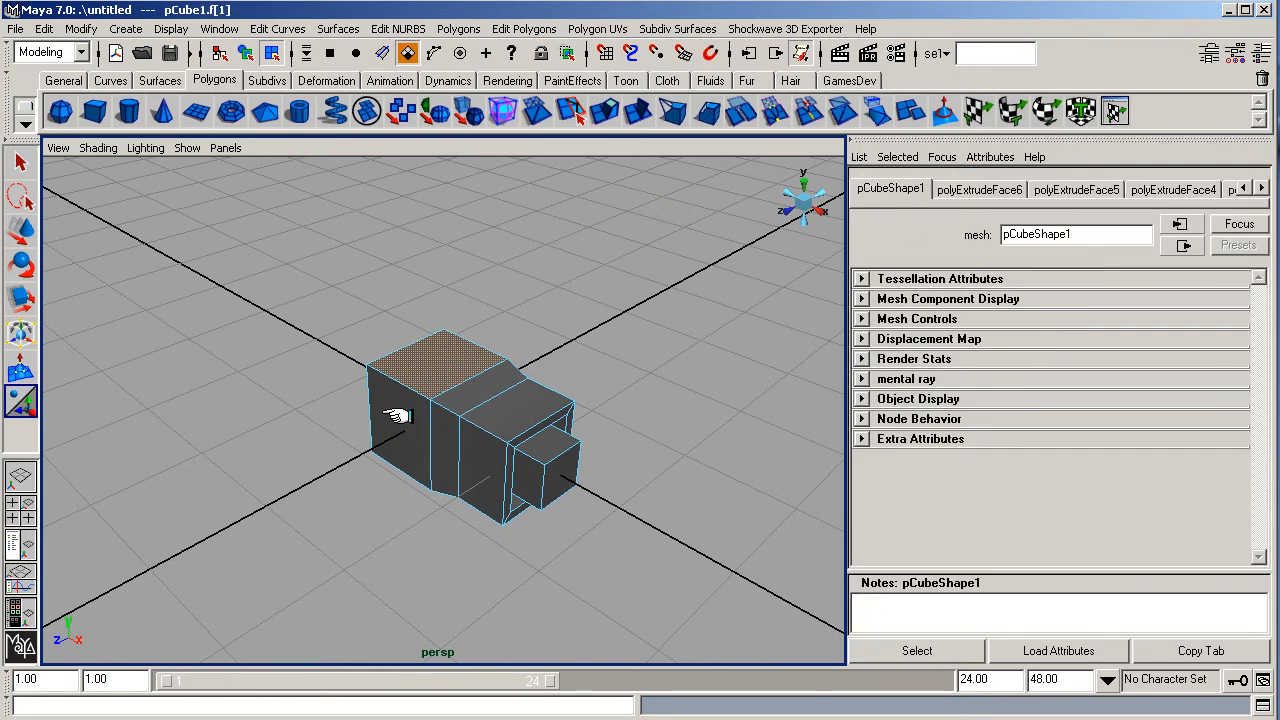
click(397, 415)
shift+click(408, 374)
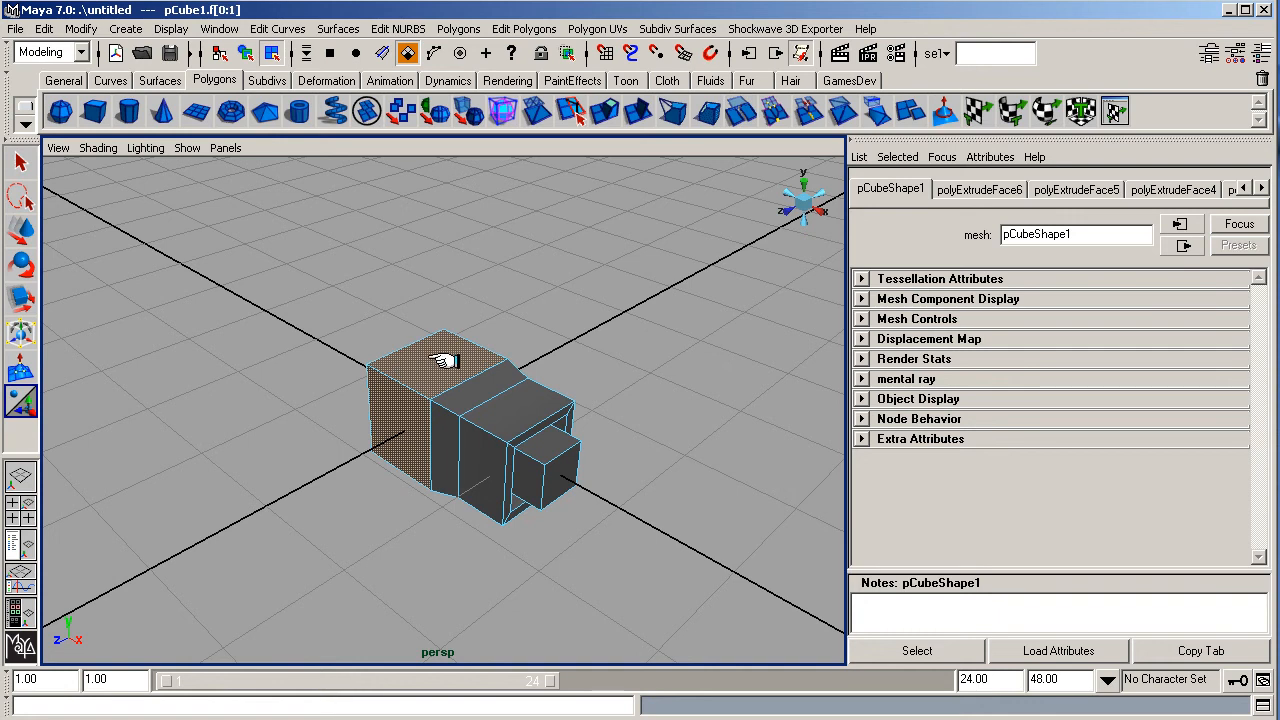
click(608, 112)
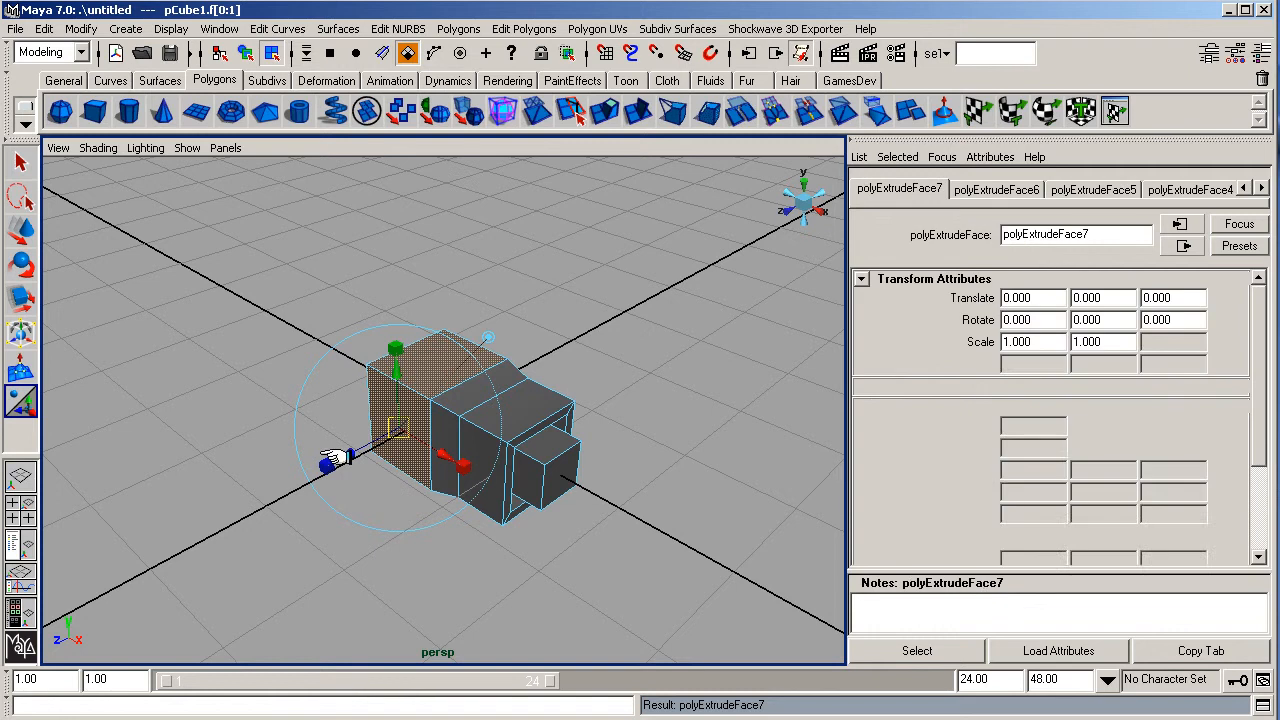
drag(340, 458, 272, 461)
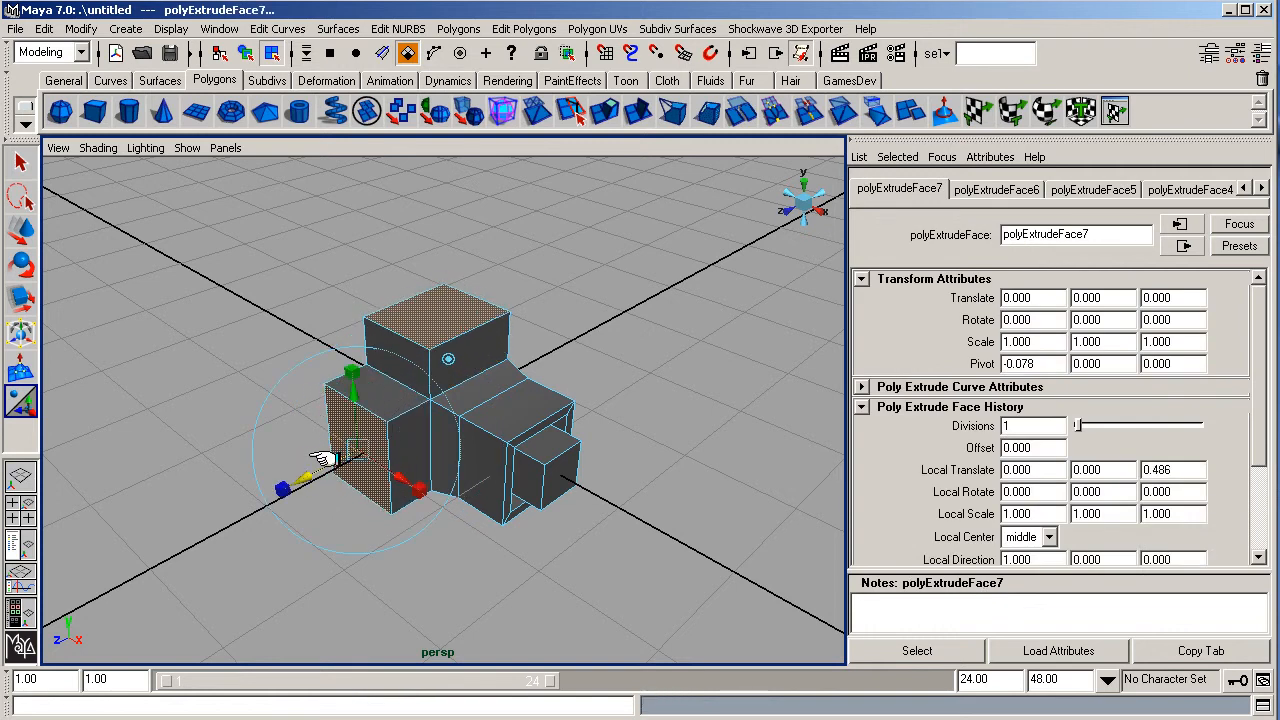
Scale the two extruded end faces uniformly to 0.65, extrude them outward again into square arms, and clear the selection.
click(266, 488)
drag(355, 449, 250, 482)
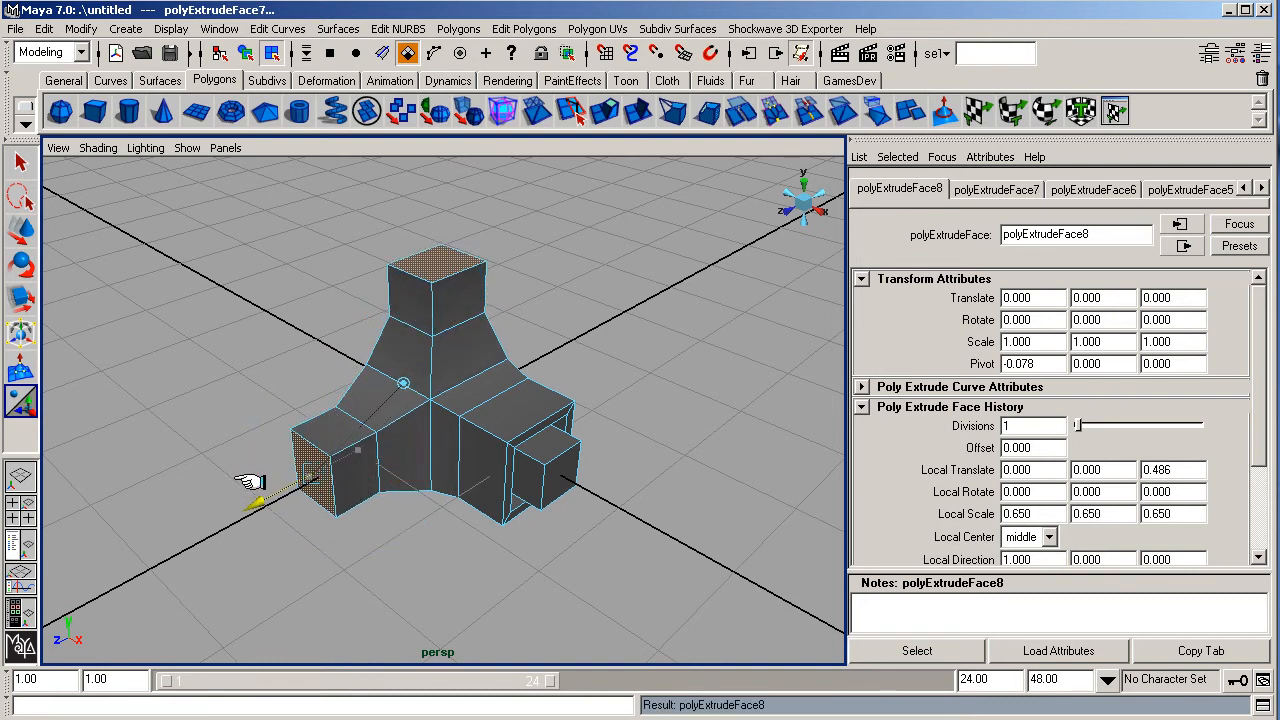
click(614, 380)
Examine the faces making up the three arms by selecting them one at a time with the Select tool, and clear the selection.
drag(484, 443, 460, 381)
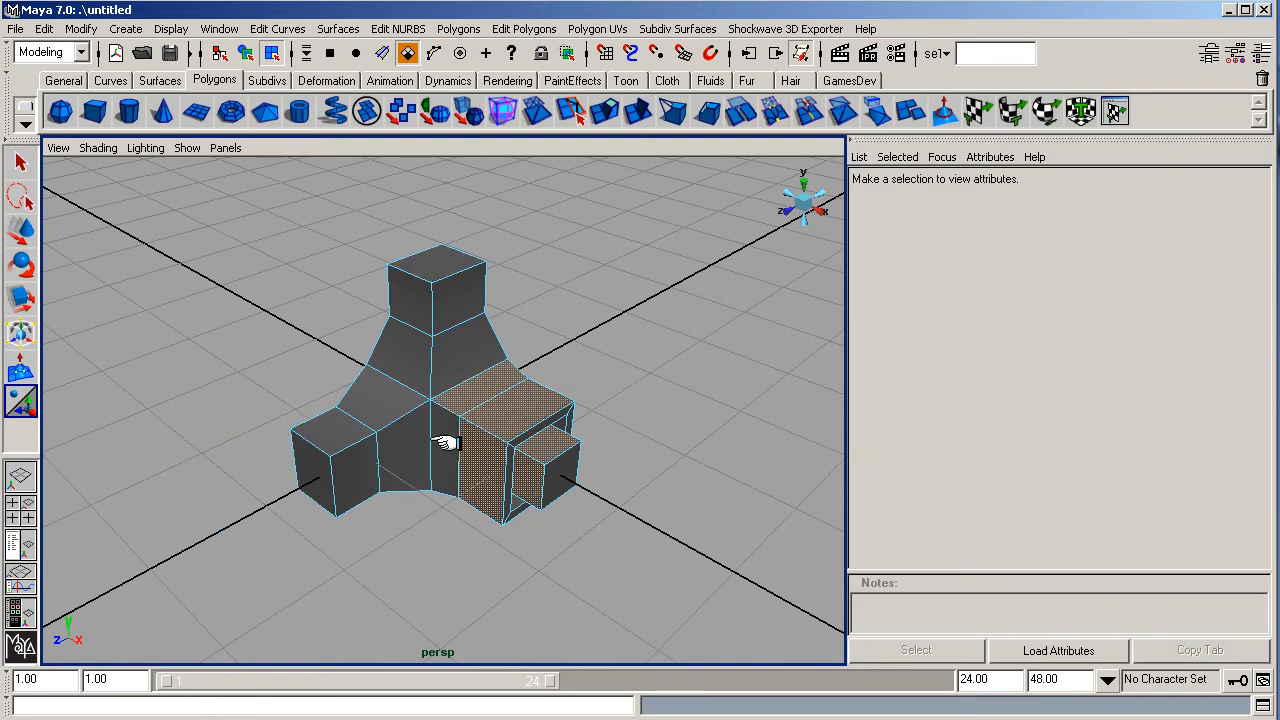
click(601, 402)
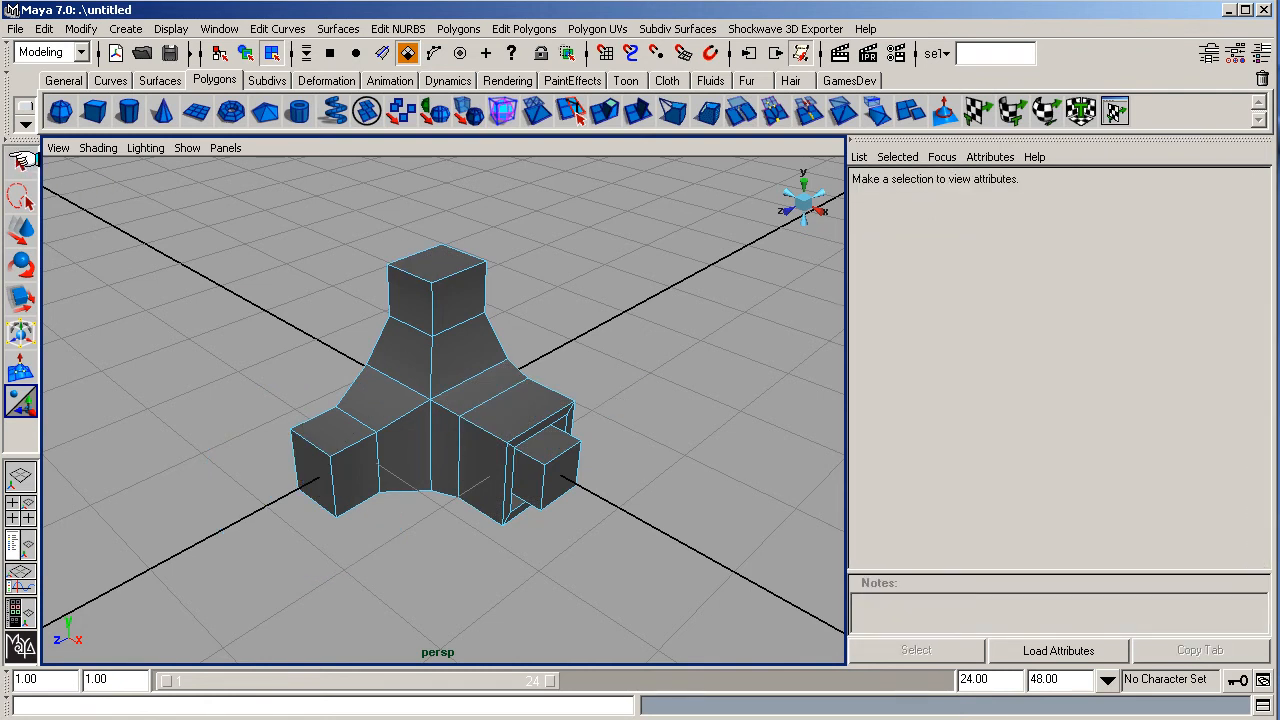
click(18, 162)
alt+drag(412, 447, 500, 386)
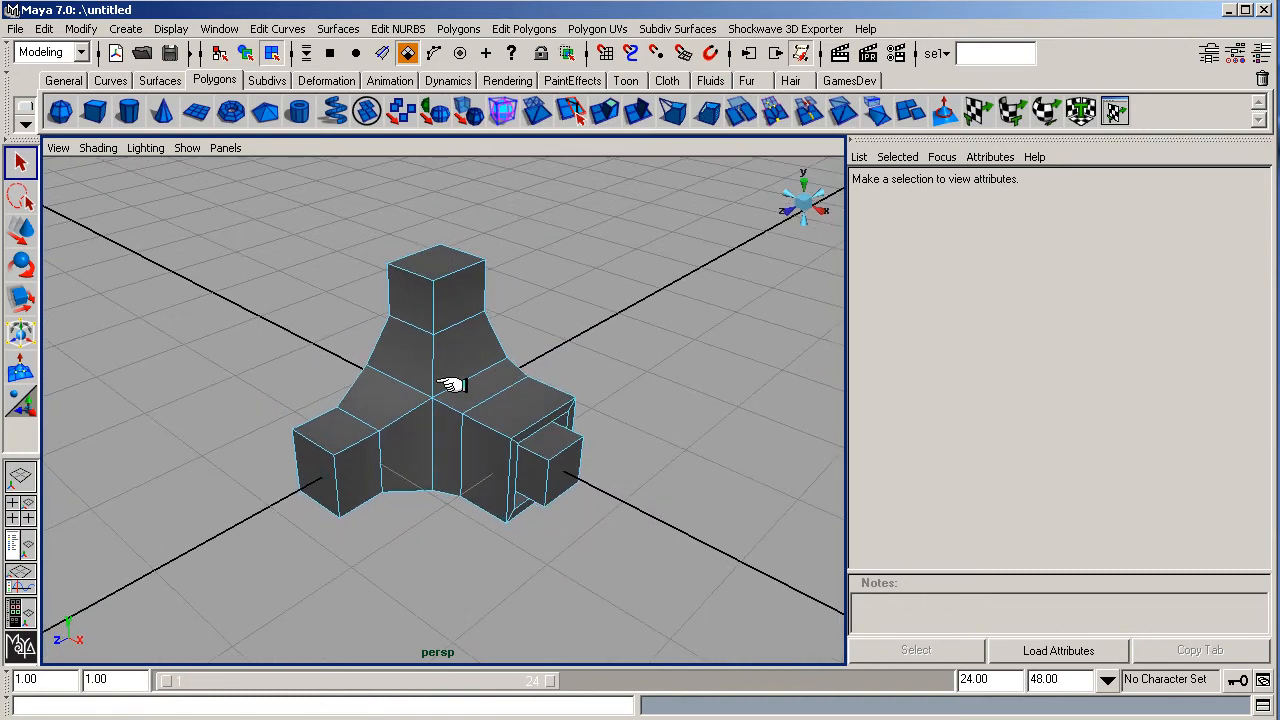
click(447, 296)
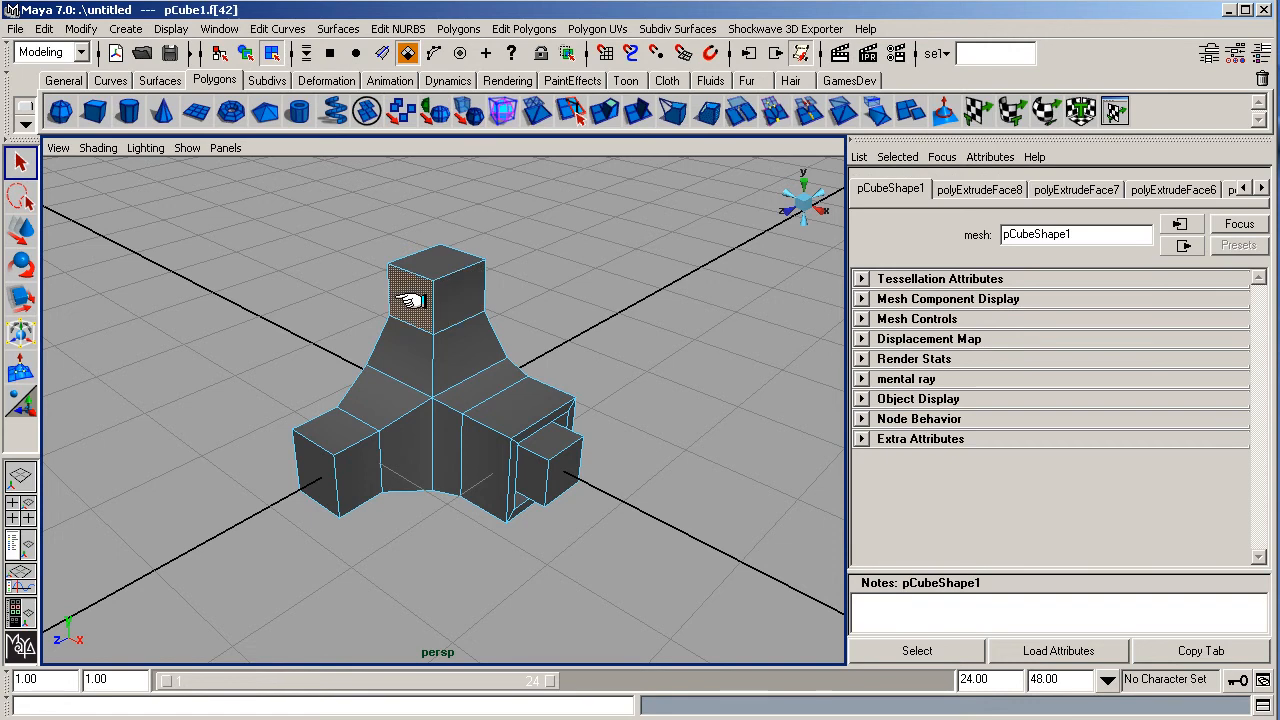
click(436, 262)
click(436, 294)
click(400, 301)
click(390, 341)
click(456, 345)
click(466, 390)
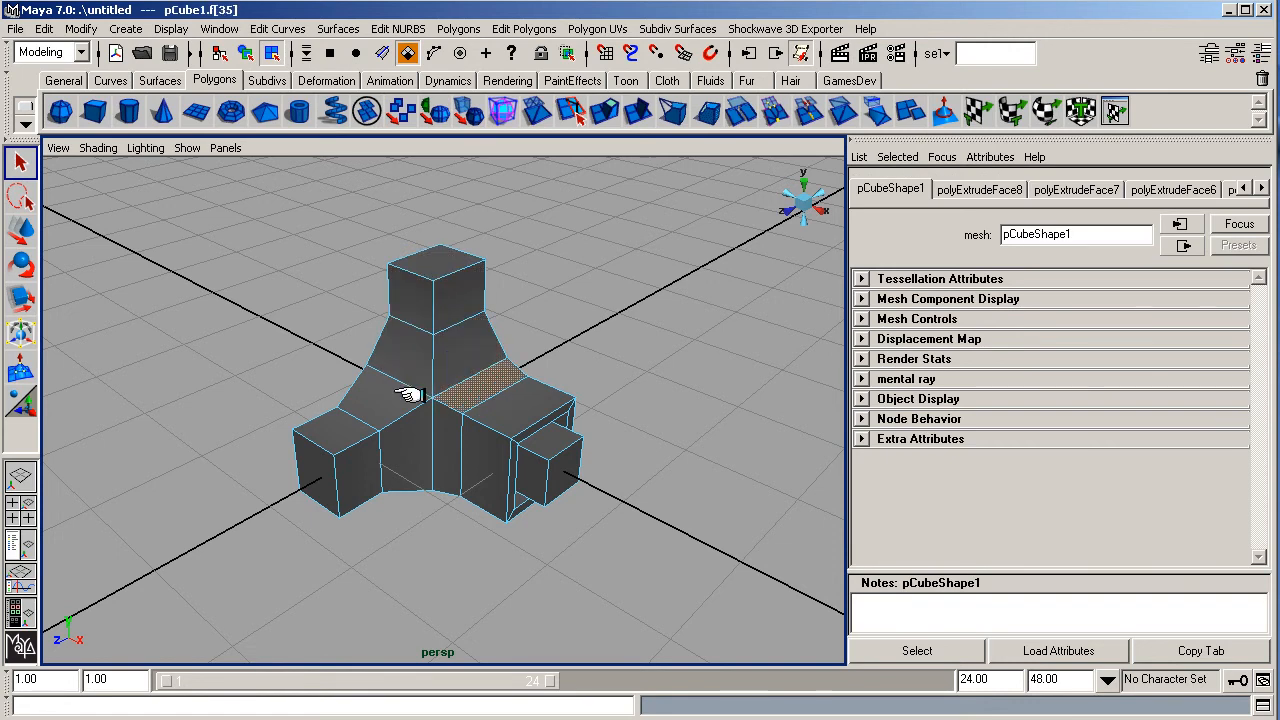
click(408, 395)
click(410, 445)
click(448, 452)
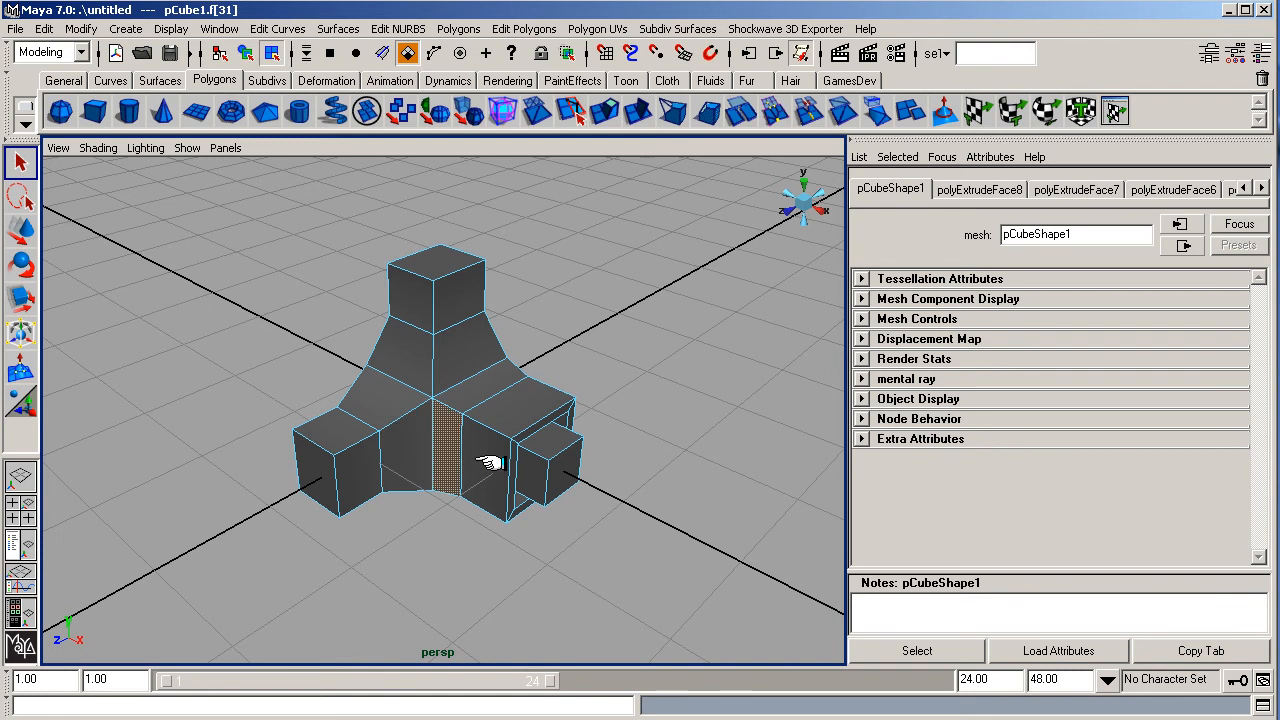
click(493, 440)
click(525, 410)
click(542, 452)
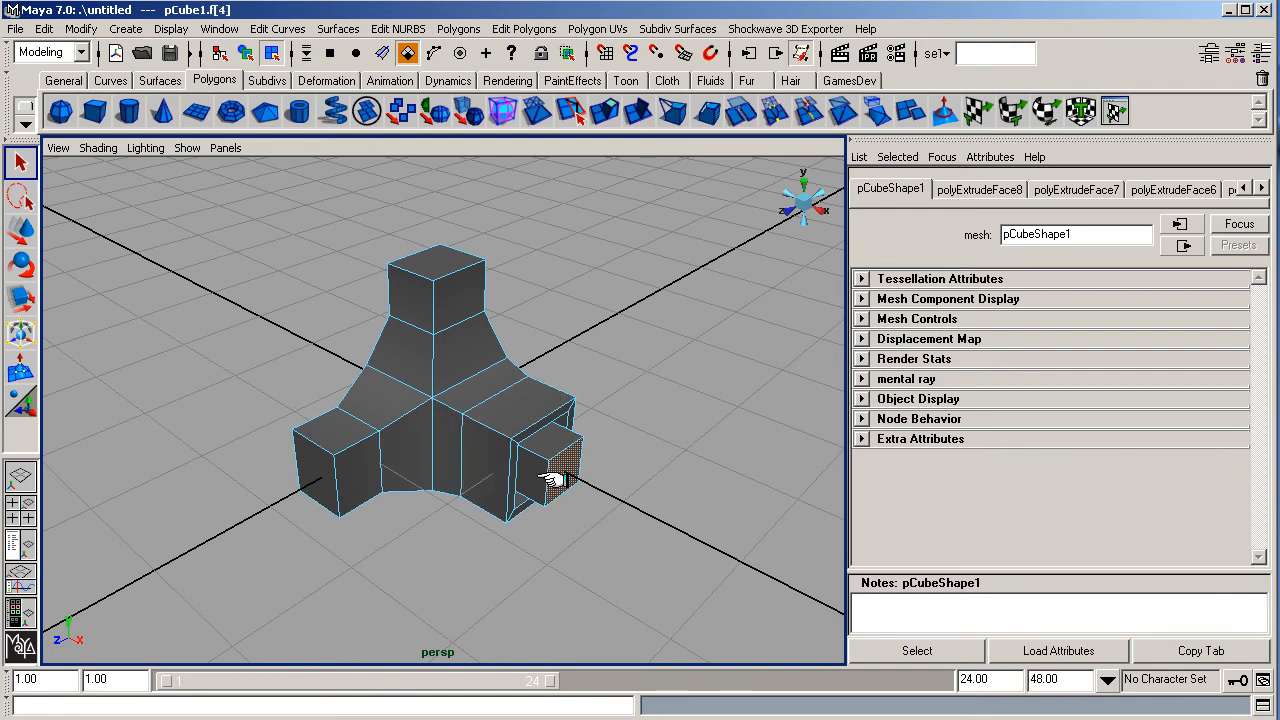
click(337, 448)
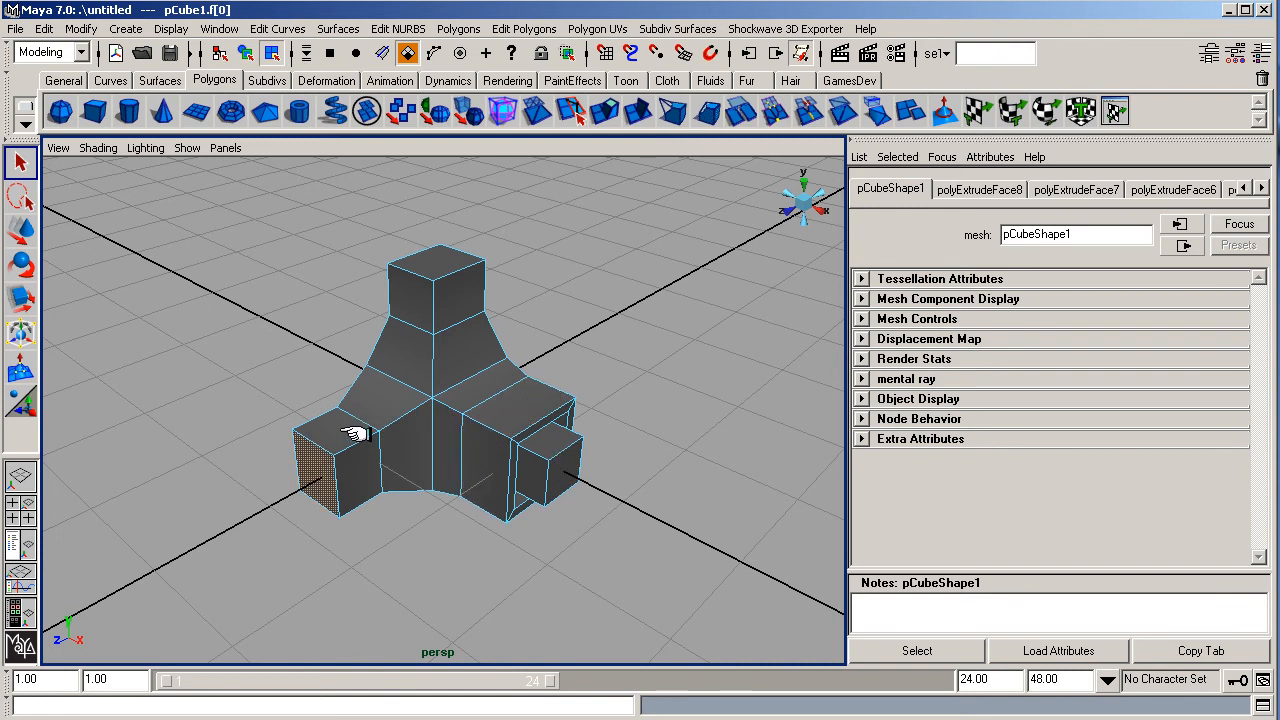
click(352, 428)
click(402, 395)
click(410, 345)
click(413, 285)
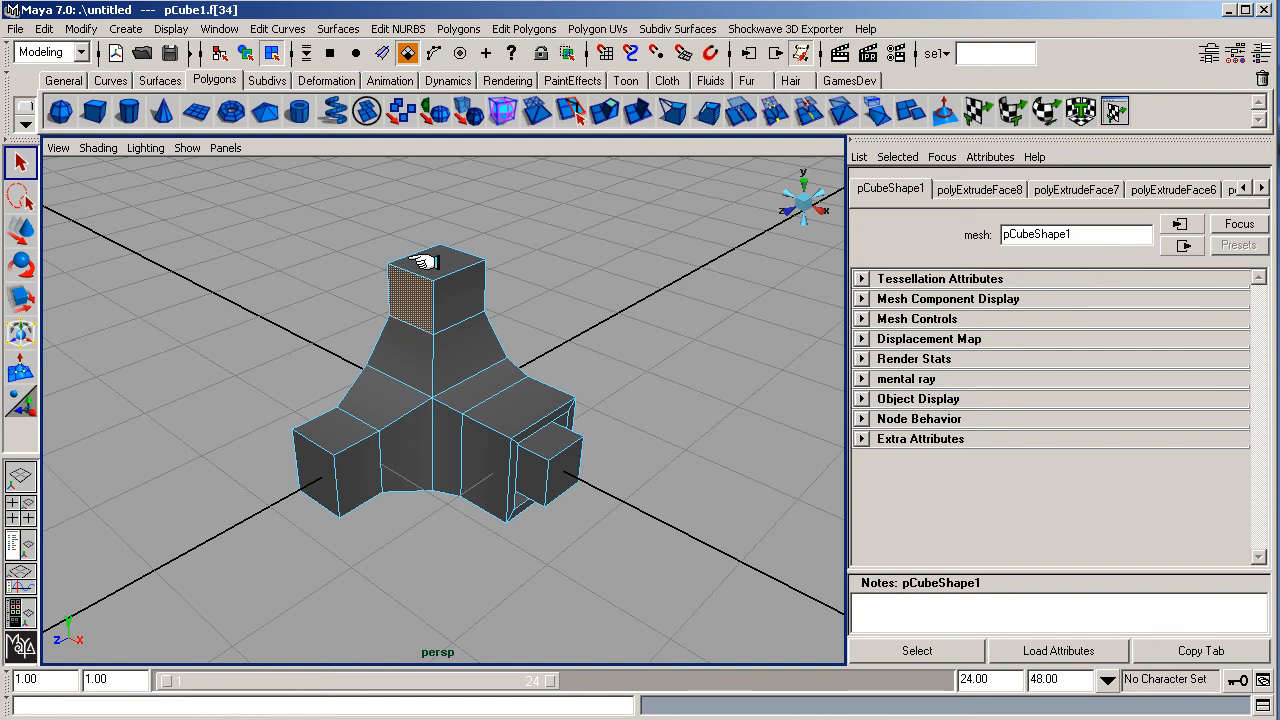
click(430, 257)
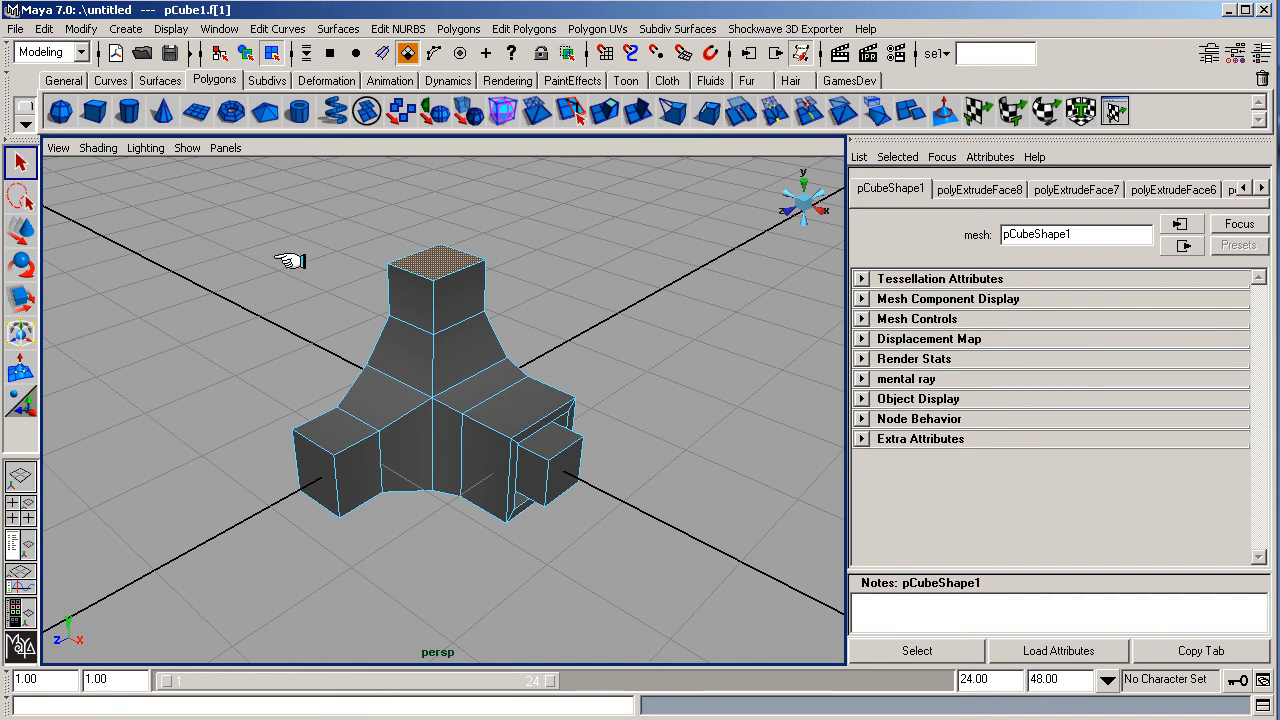
click(295, 336)
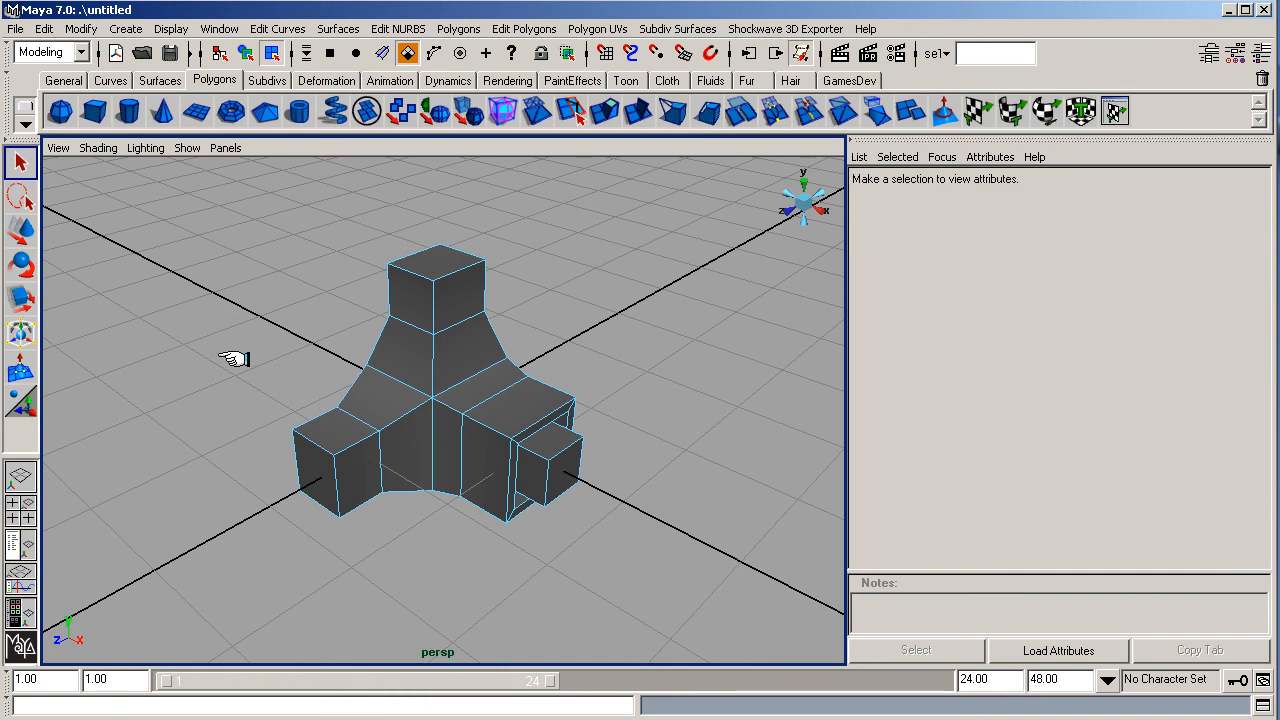